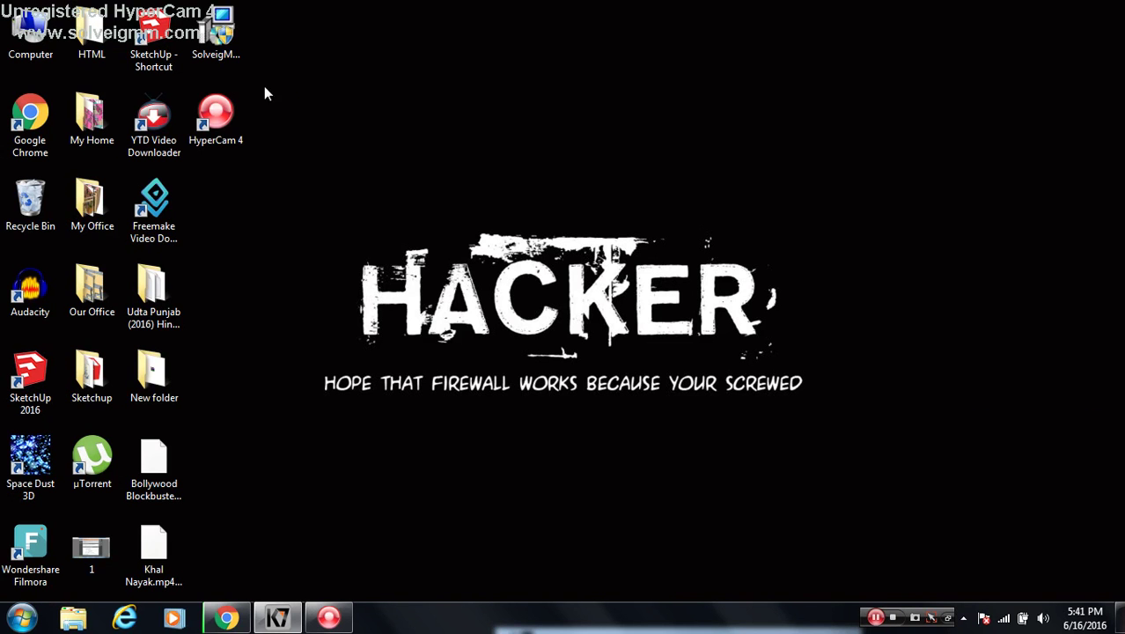
Step: Refresh the desktop, launch SketchUp Make, allow it through TotalSecurity, and start a new model
right_click(402, 76)
left_click(444, 122)
double_click(154, 39)
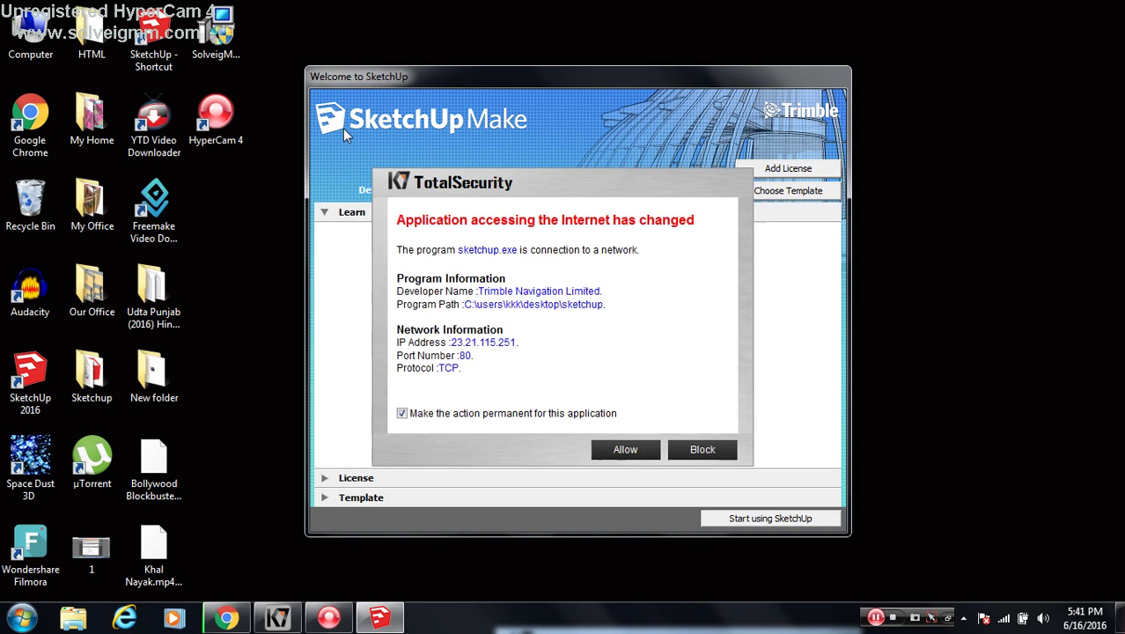
left_click(627, 451)
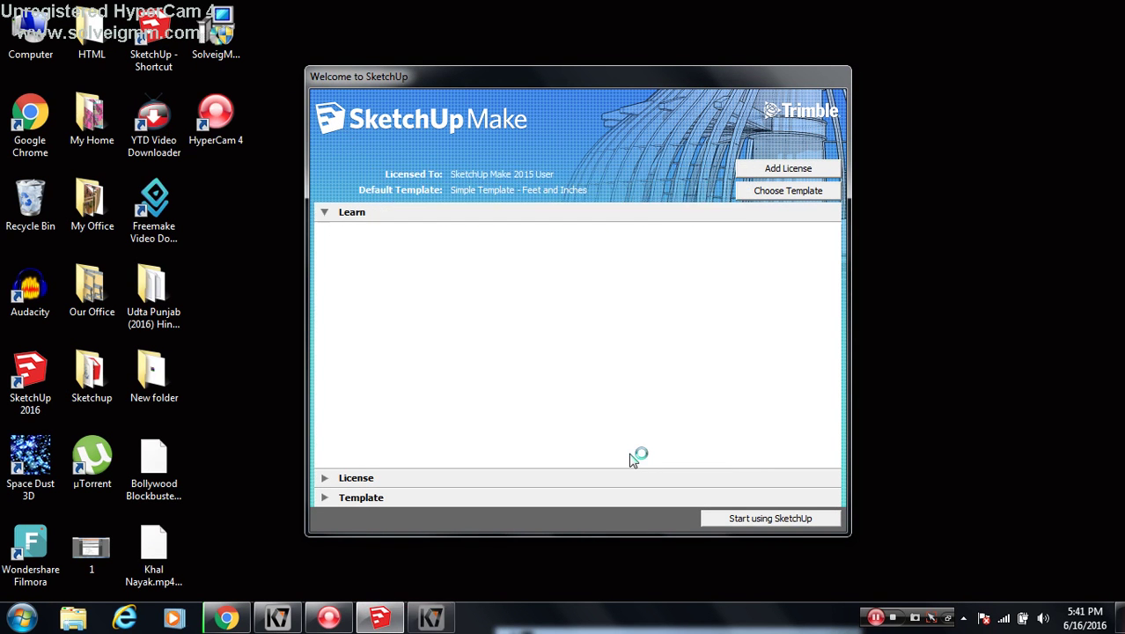
left_click(770, 518)
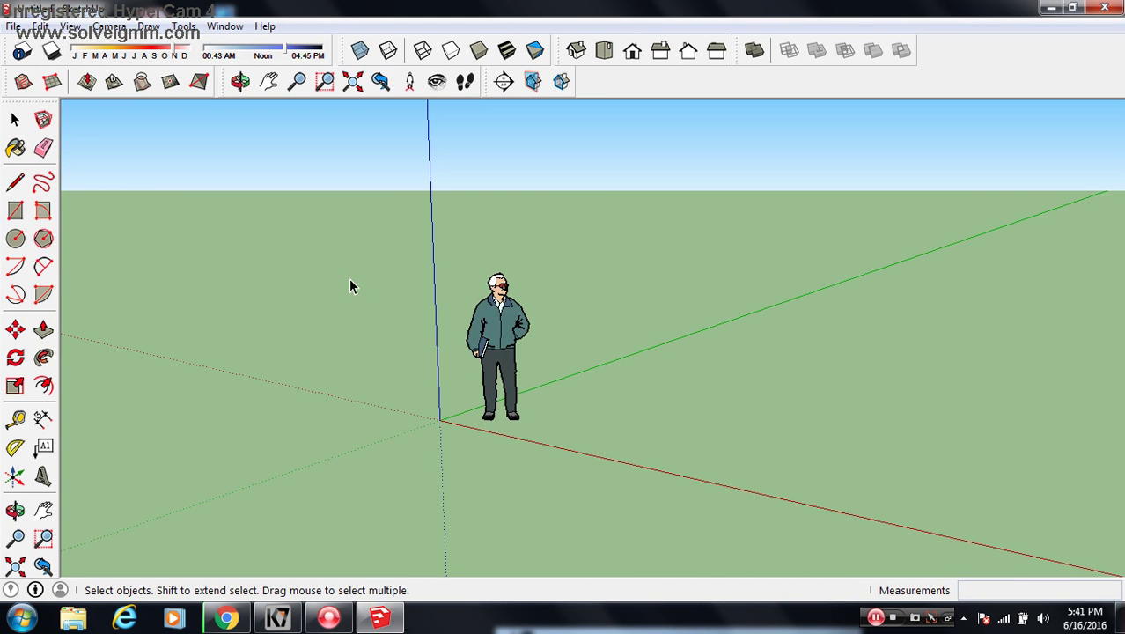
Step: Orbit and pan around the scene to frame the standing person figure beside the axes
mouse_move(734, 415)
middle_mouse_down()
mouse_move(568, 454)
mouse_move(297, 417)
mouse_move(557, 457)
mouse_move(540, 457)
middle_mouse_up()
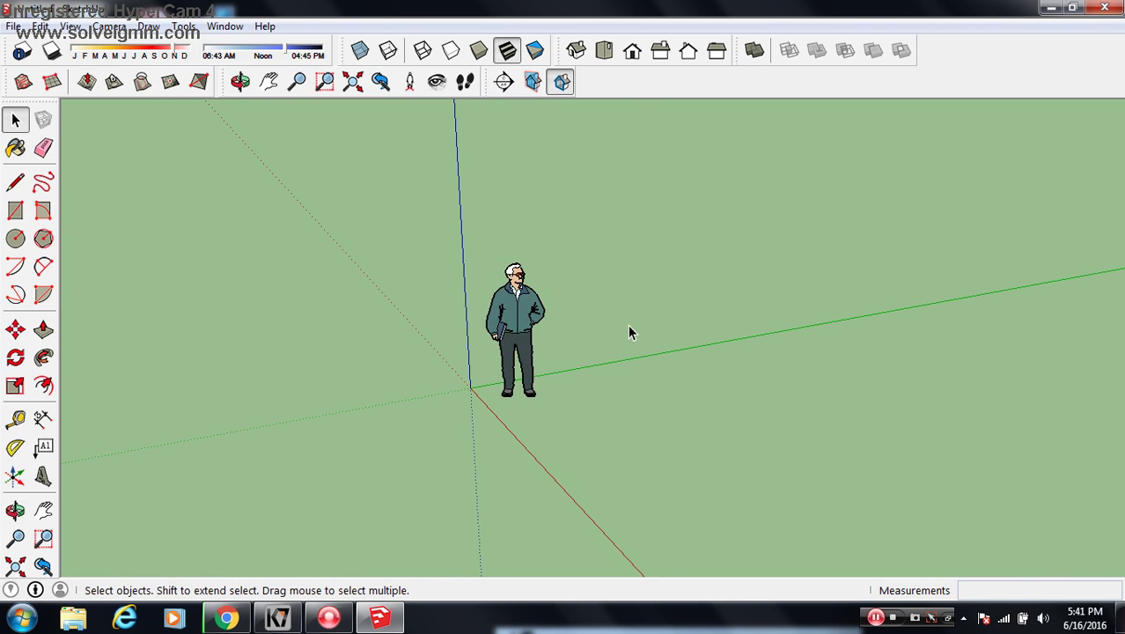
scroll(644, 326, "up", 1)
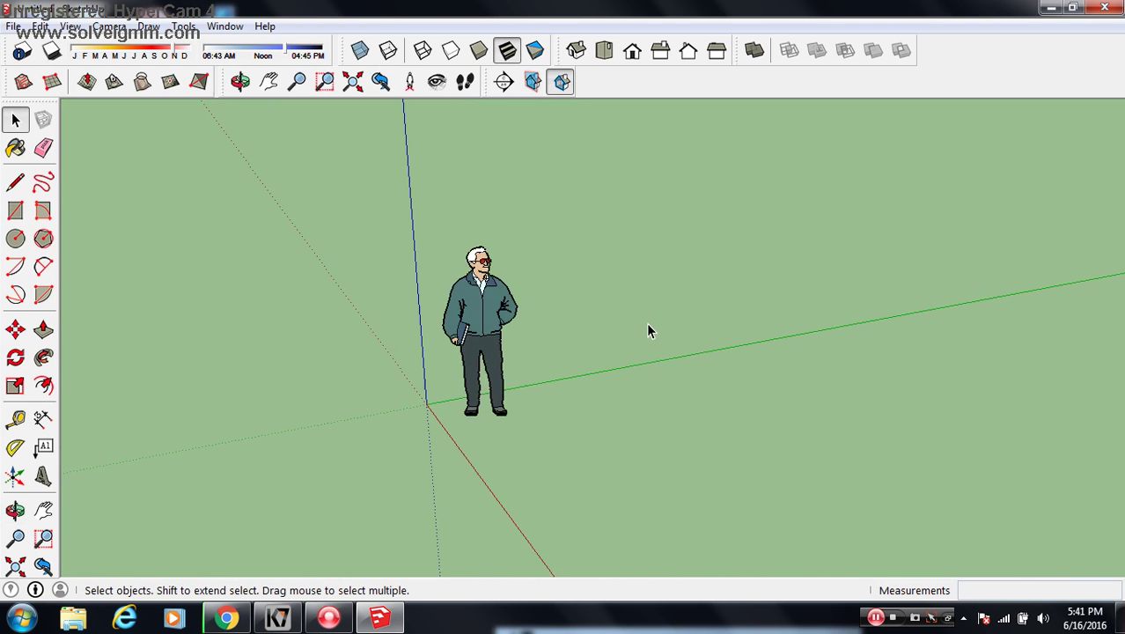
scroll(645, 328, "down", 2)
key("o")
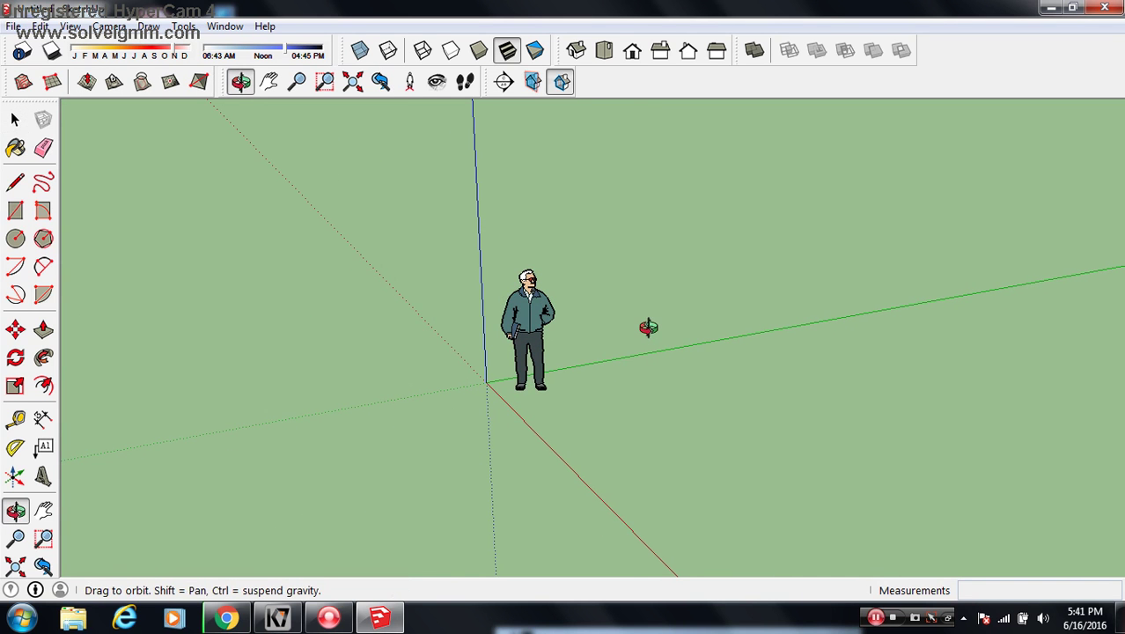
mouse_move(648, 326)
left_mouse_down()
mouse_move(532, 364)
mouse_move(454, 366)
mouse_move(673, 336)
mouse_move(598, 359)
mouse_move(497, 297)
mouse_move(615, 288)
mouse_move(648, 314)
mouse_move(610, 309)
left_mouse_up()
key("space")
key("h")
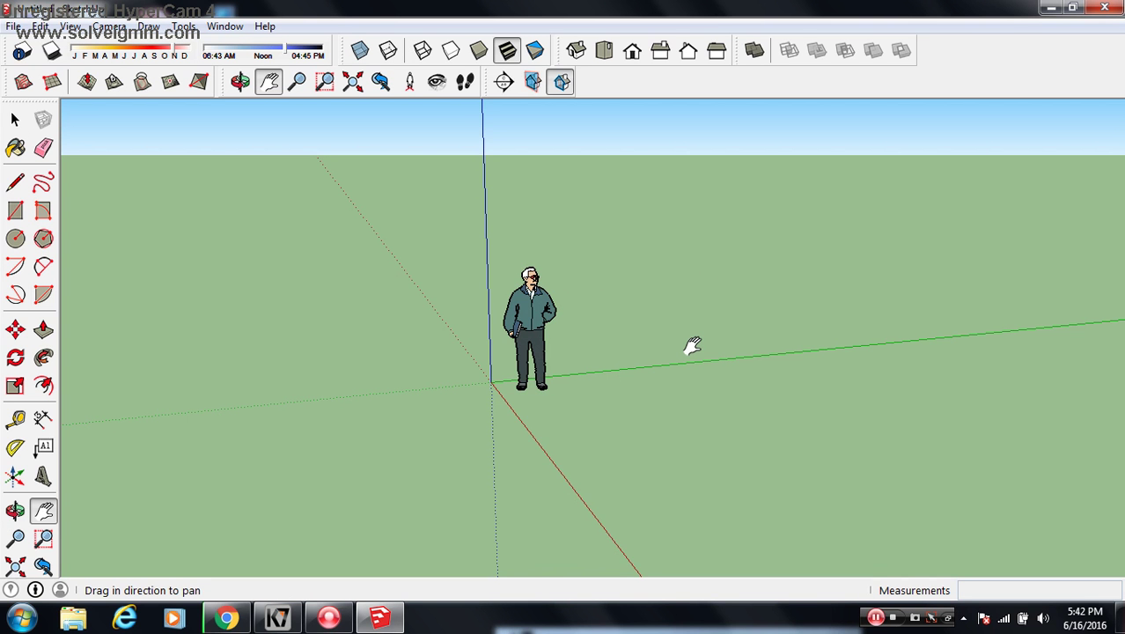
mouse_move(693, 345)
left_mouse_down()
mouse_move(504, 334)
mouse_move(683, 322)
mouse_move(697, 219)
mouse_move(613, 382)
mouse_move(454, 372)
left_mouse_up()
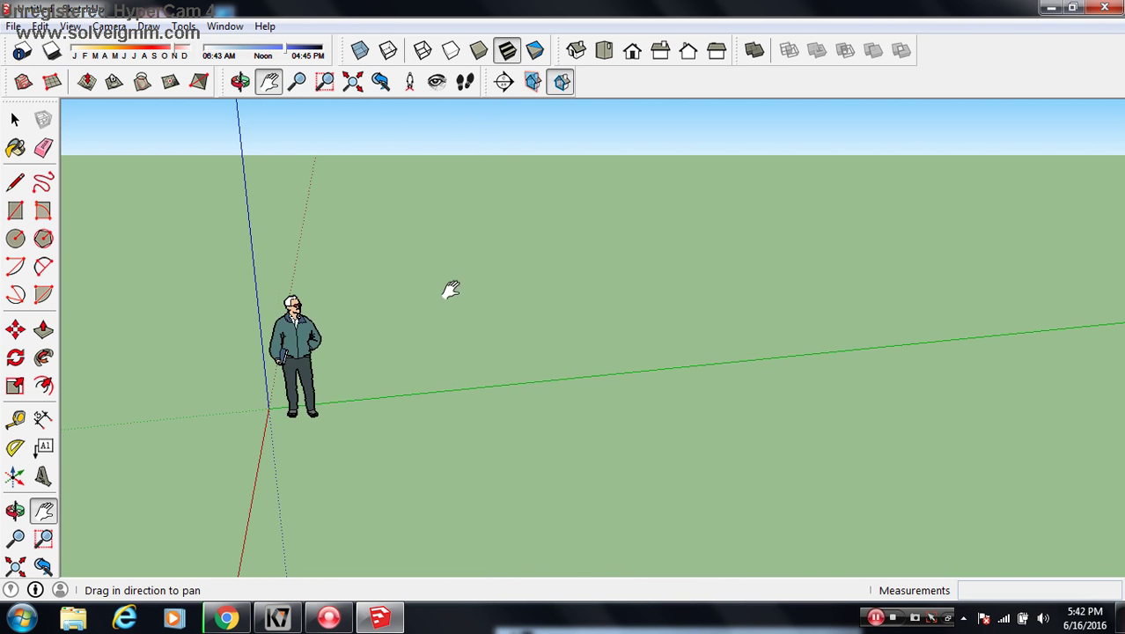
key("o")
mouse_move(477, 287)
left_mouse_down()
mouse_move(477, 322)
mouse_move(414, 347)
mouse_move(383, 332)
mouse_move(437, 351)
left_mouse_up()
key("h")
mouse_move(339, 354)
left_mouse_down()
mouse_move(442, 262)
mouse_move(510, 284)
mouse_move(403, 233)
left_mouse_up()
key("o")
mouse_move(636, 315)
left_mouse_down()
mouse_move(690, 341)
mouse_move(654, 338)
left_mouse_up()
key("h")
left_click_drag(338, 292, 284, 279)
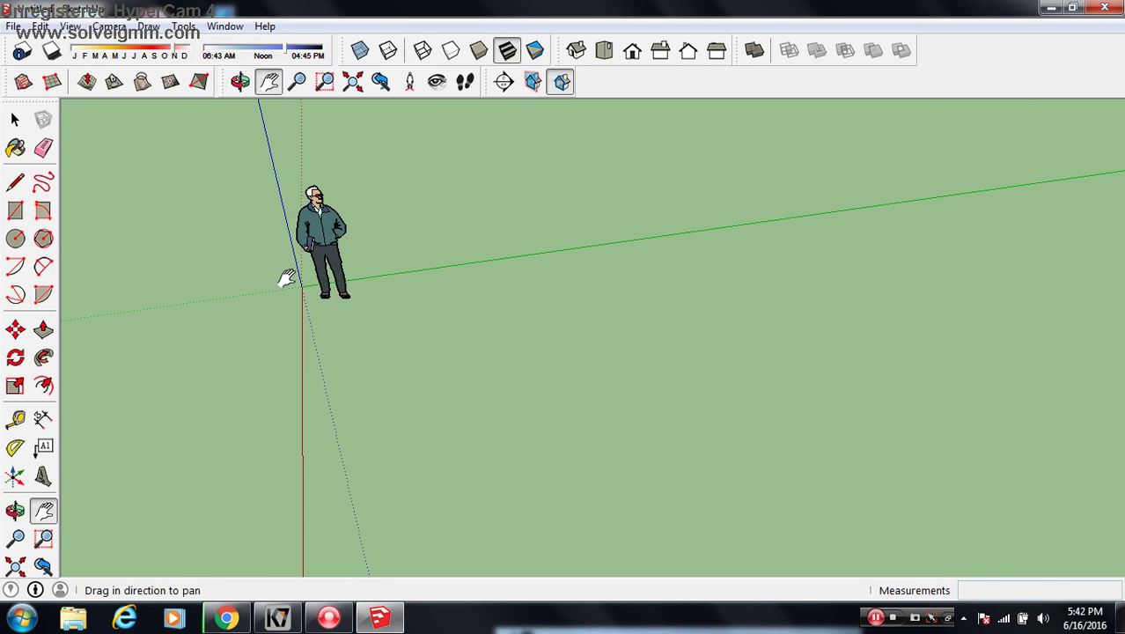
Step: Select the standing person figure and delete it
left_click(15, 119)
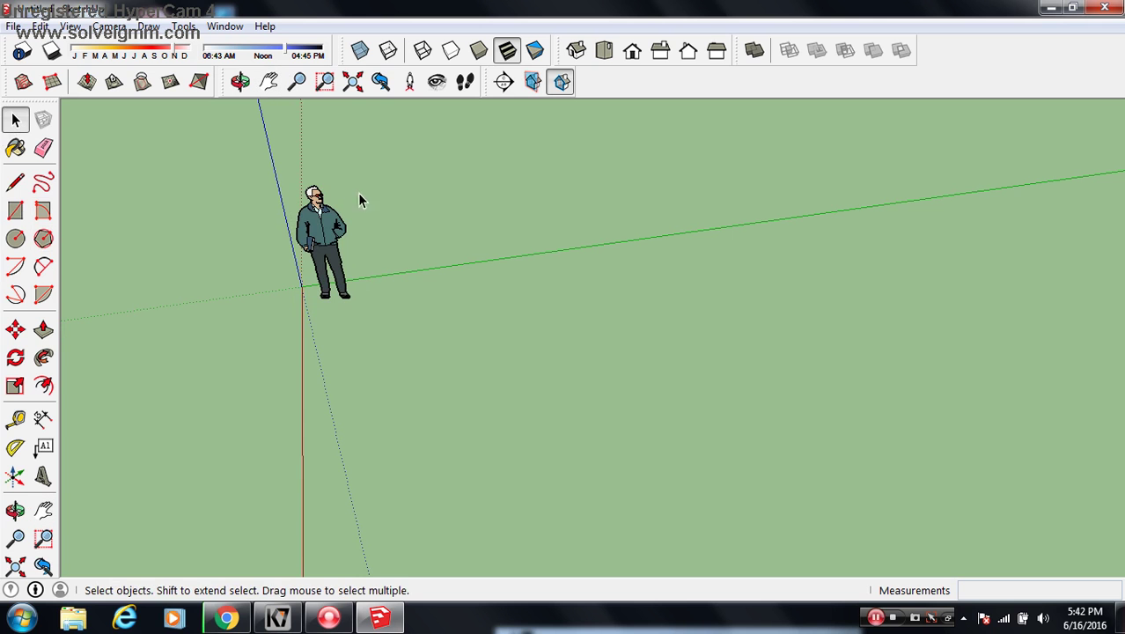
left_click(278, 300)
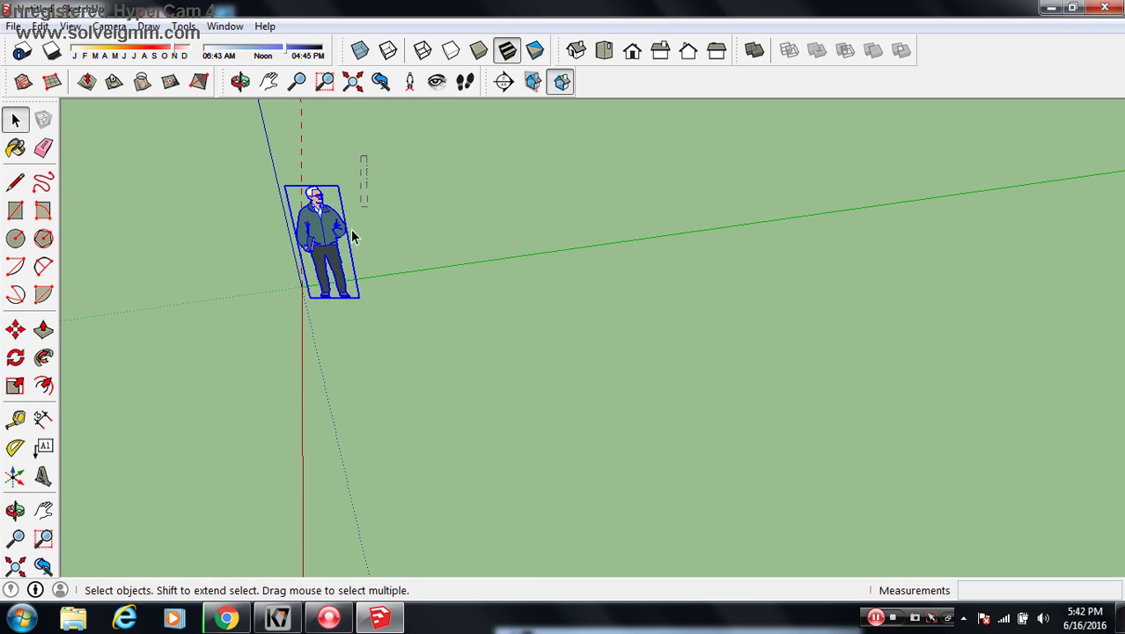
key("Delete")
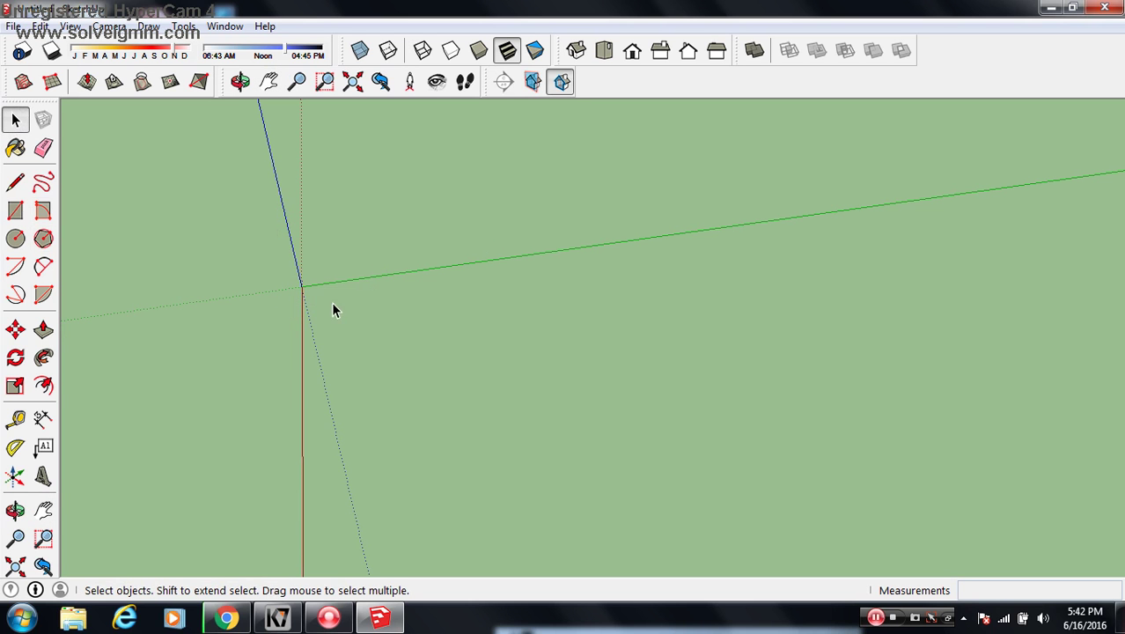
left_click(15, 181)
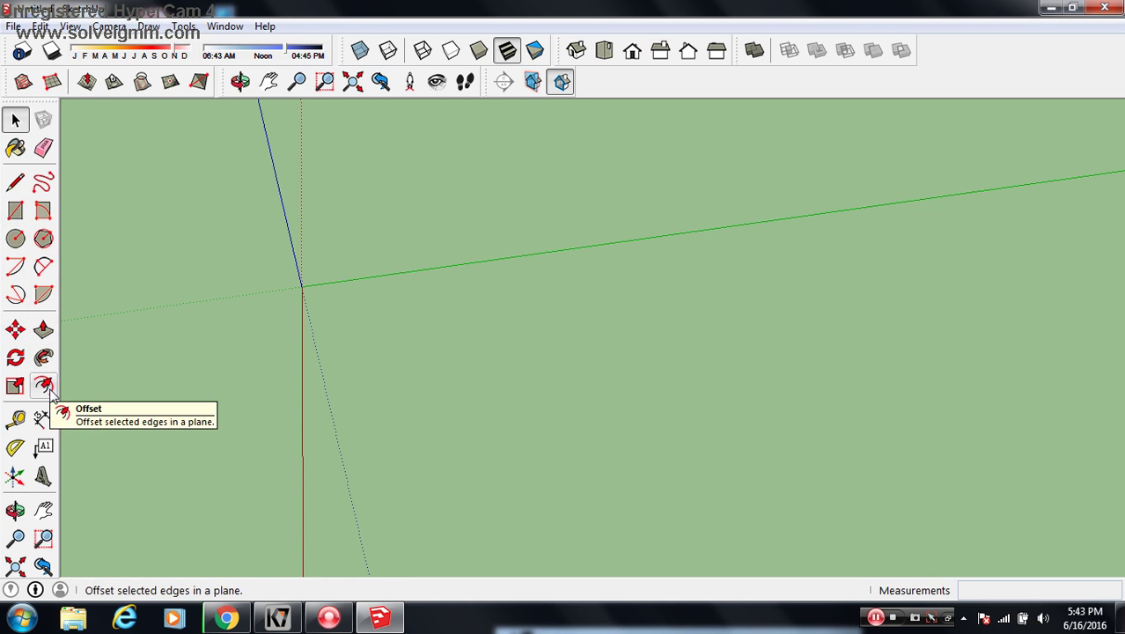
Step: Draw a roughly 20' x 20' rectangle from the axes origin, then view it from nearly above
left_click(17, 217)
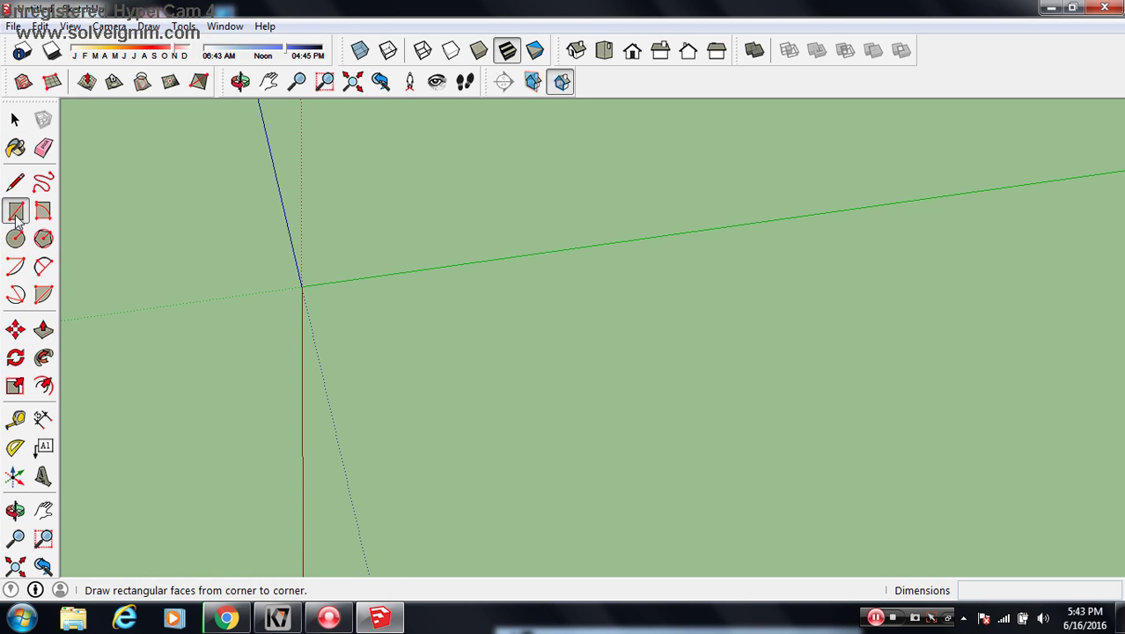
left_click(301, 285)
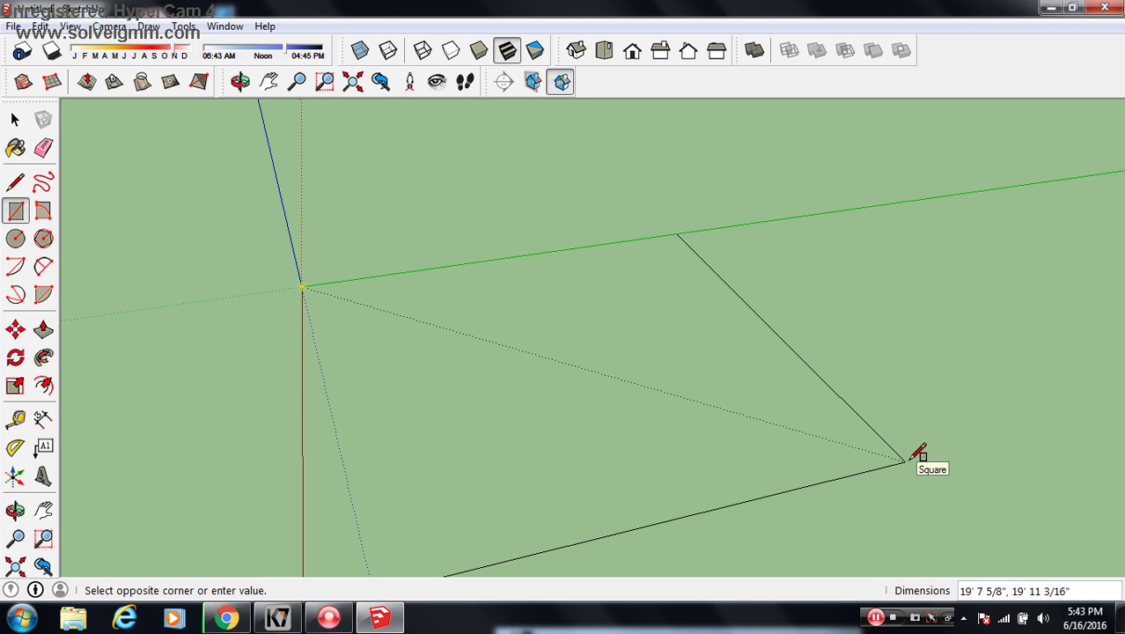
left_click(913, 458)
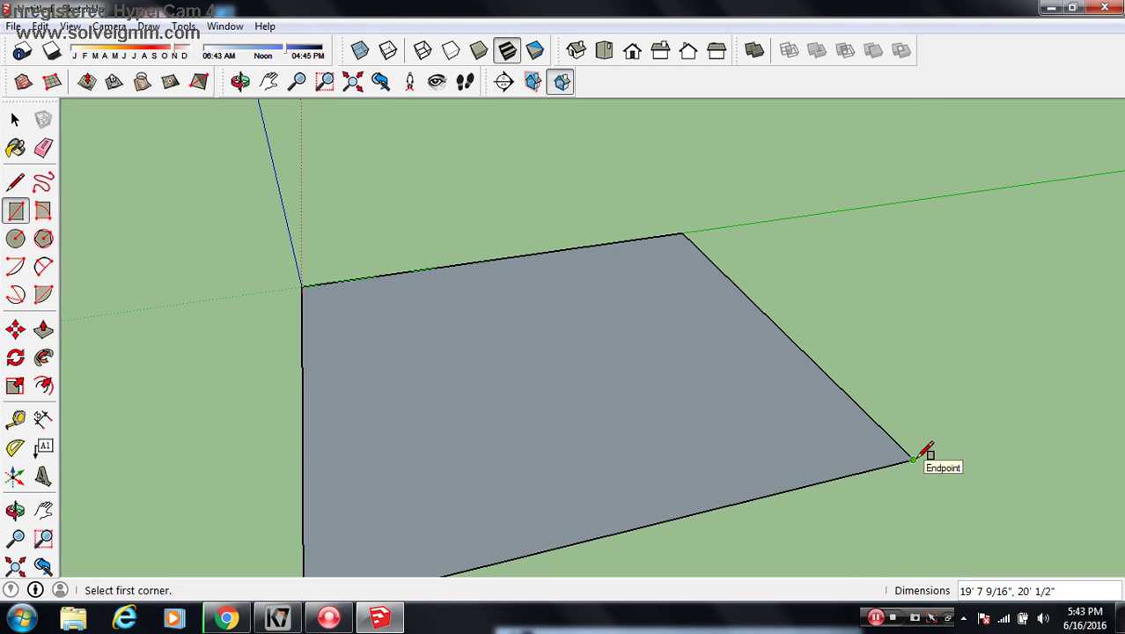
scroll(874, 306, "down", 1)
scroll(881, 300, "down", 1)
mouse_move(881, 326)
middle_mouse_down()
mouse_move(805, 466)
mouse_move(693, 419)
mouse_move(607, 415)
middle_mouse_up()
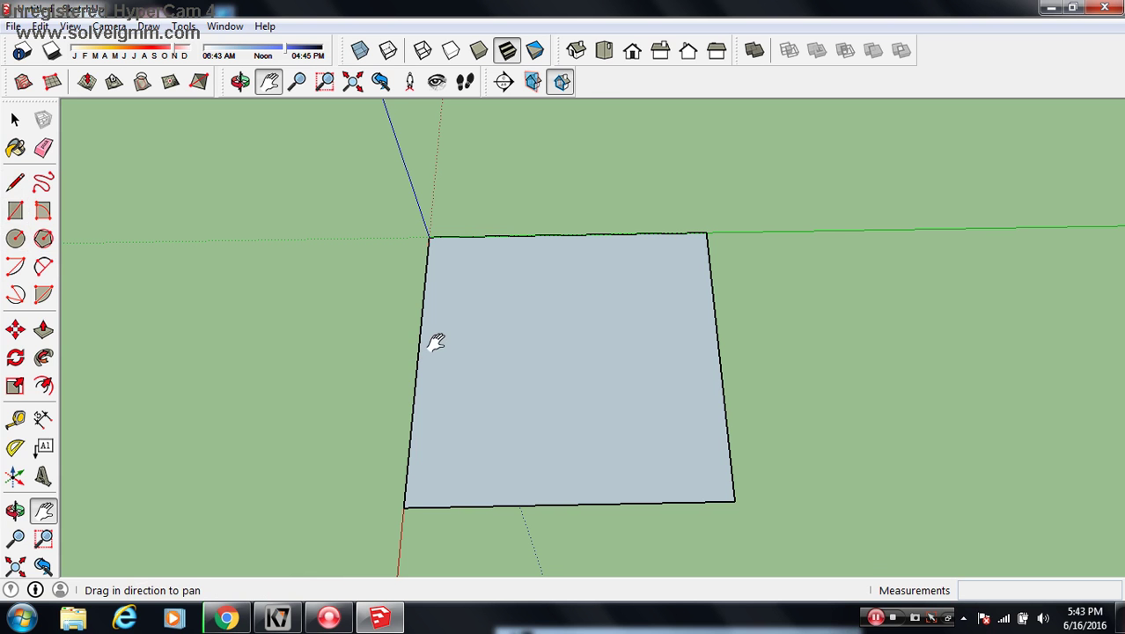
Step: Draw two horizontal lines across the square from its left edge to its right edge
key("l")
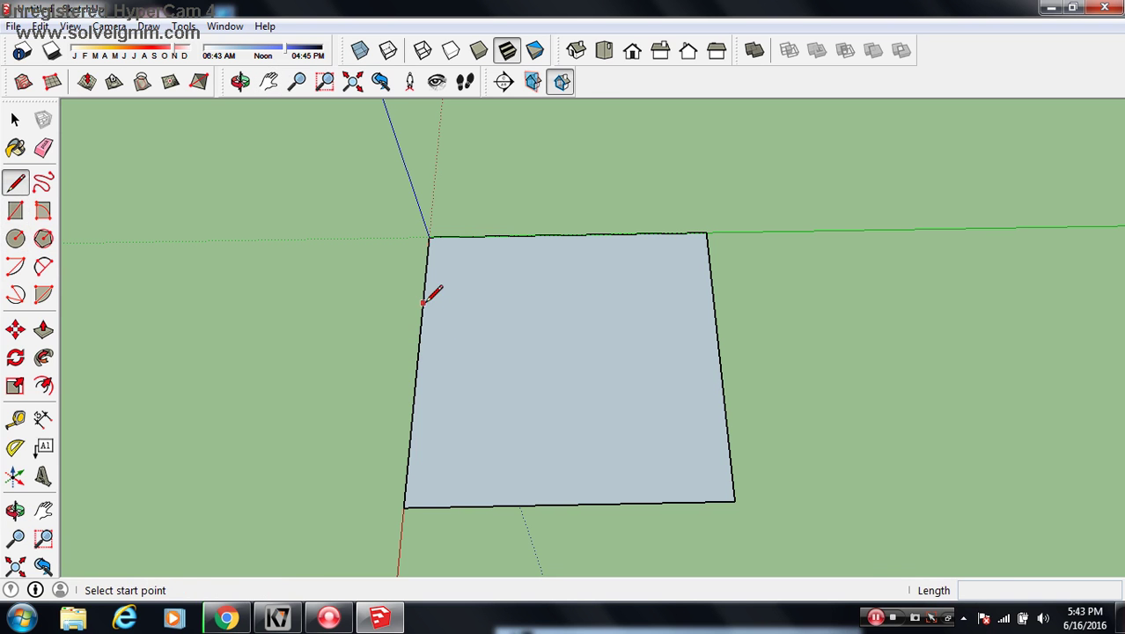
left_click(422, 302)
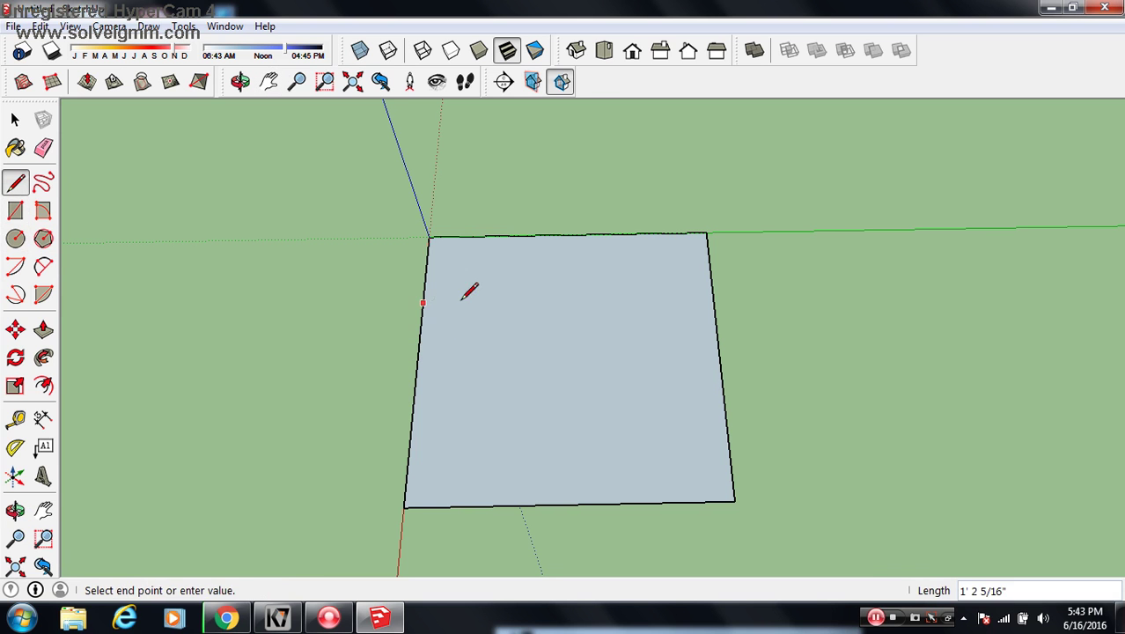
left_click(713, 299)
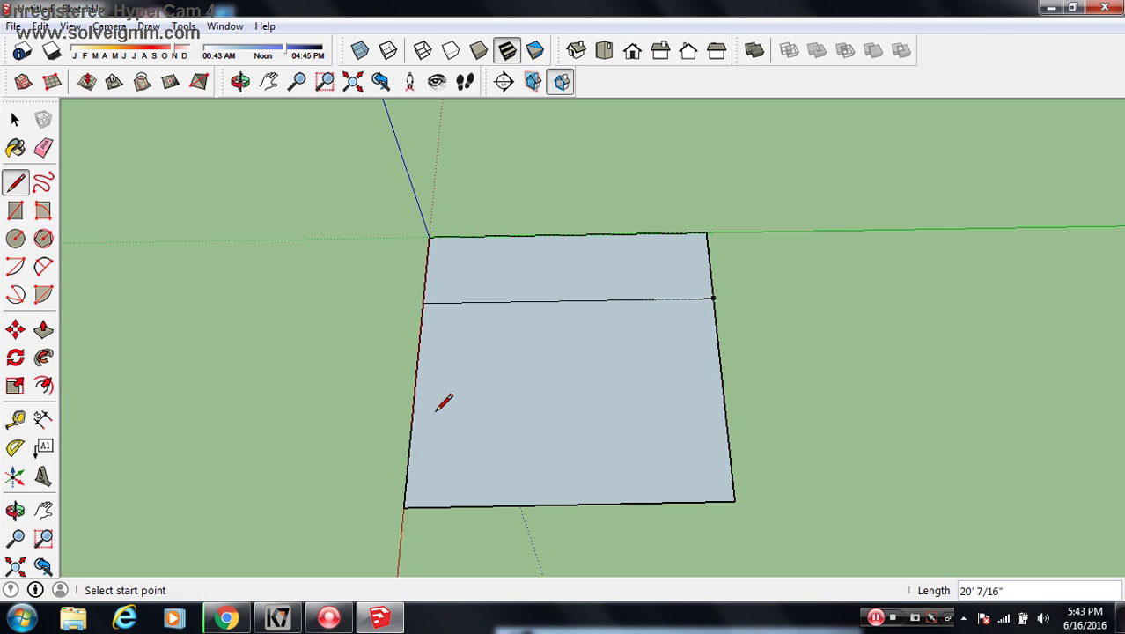
left_click(414, 397)
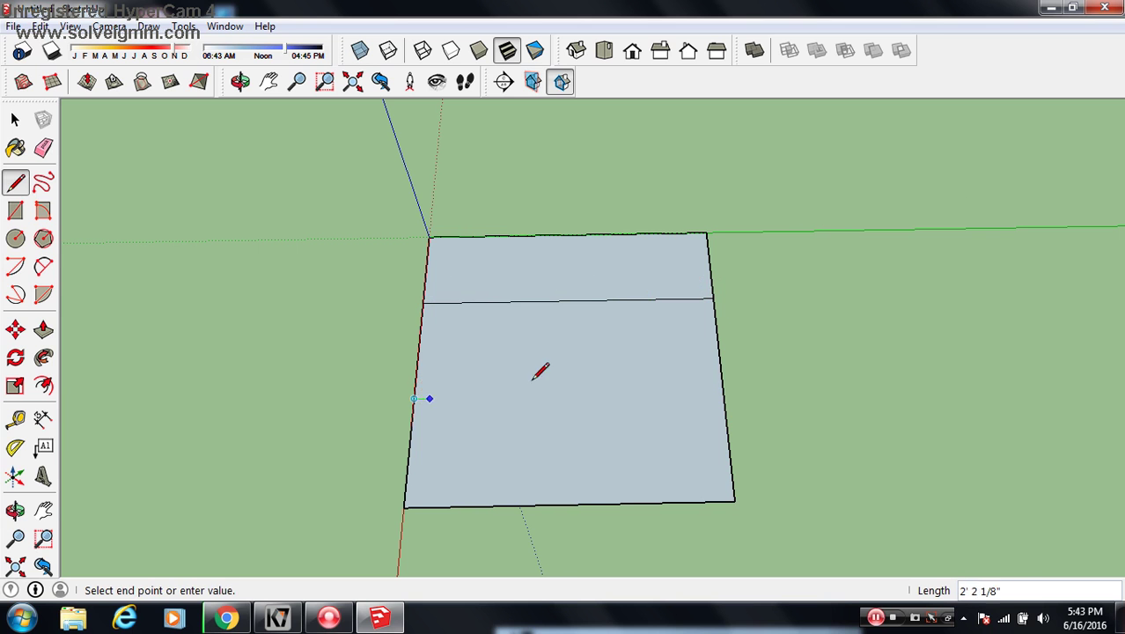
left_click(723, 392)
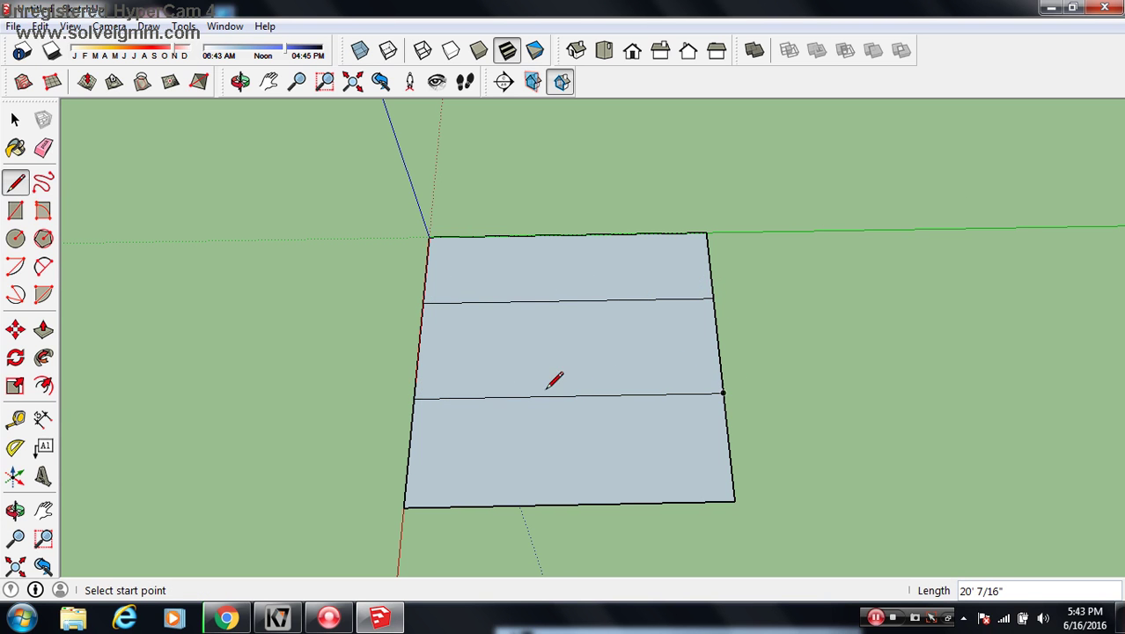
Step: Draw two vertical corridor lines to the top edge, then erase the edges crossing the corridor
left_click(568, 234)
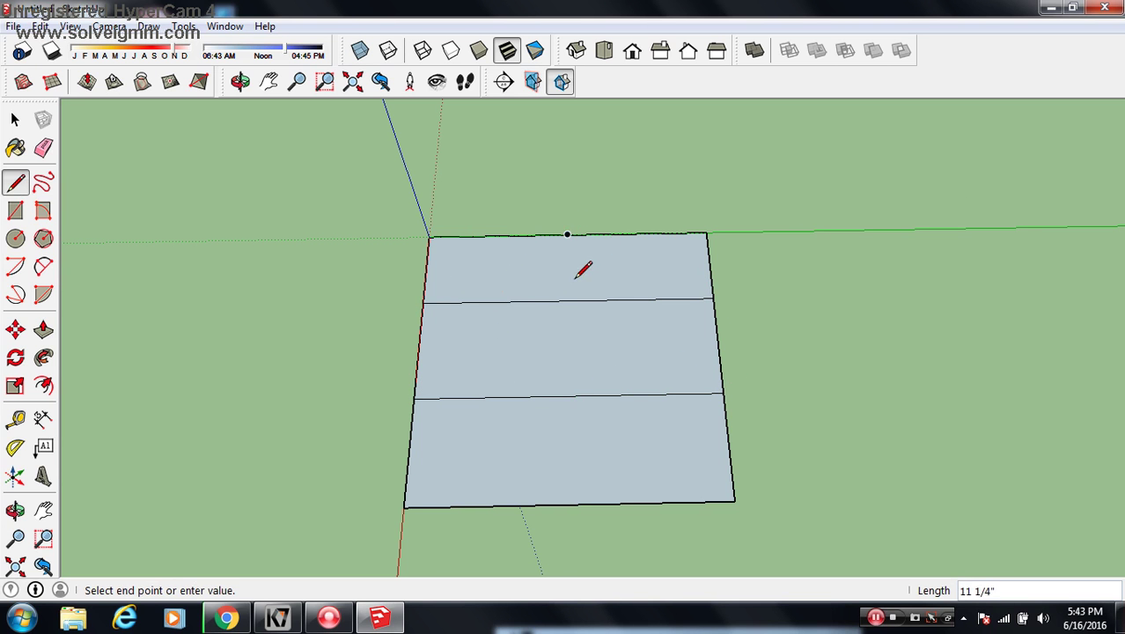
left_click(570, 395)
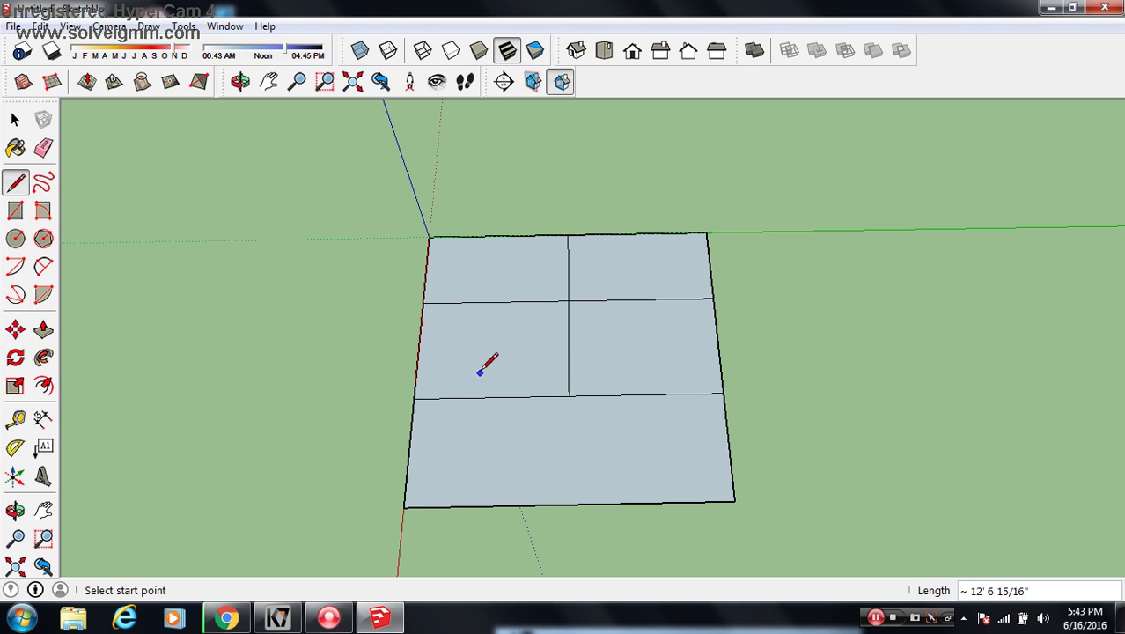
key("ctrl+z")
left_click(540, 395)
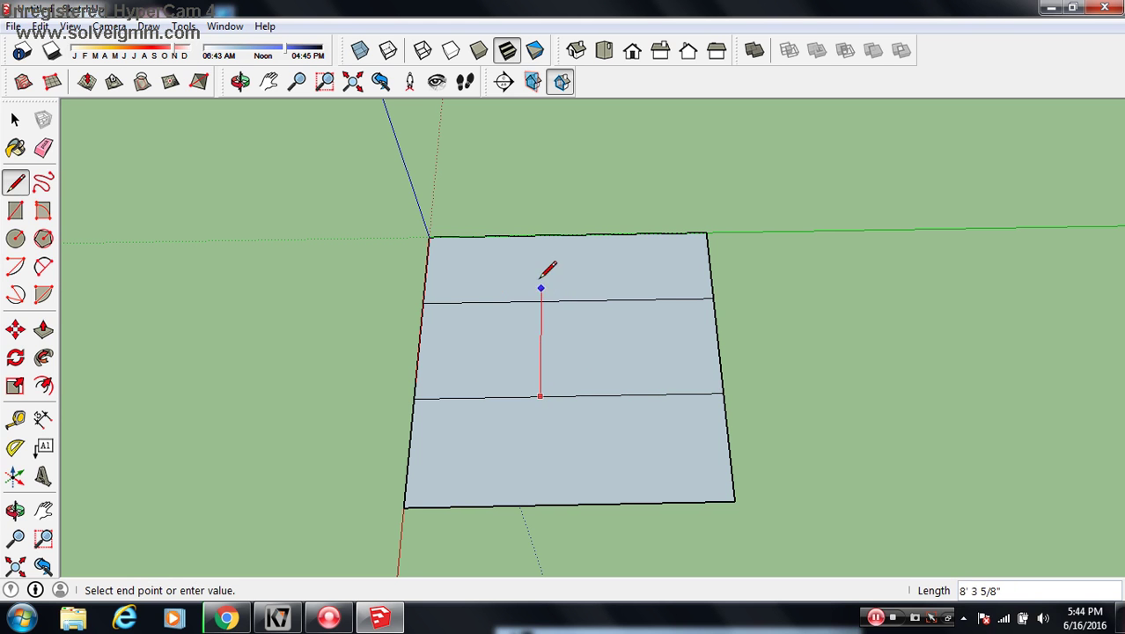
left_click(541, 235)
left_click(594, 396)
left_click(593, 234)
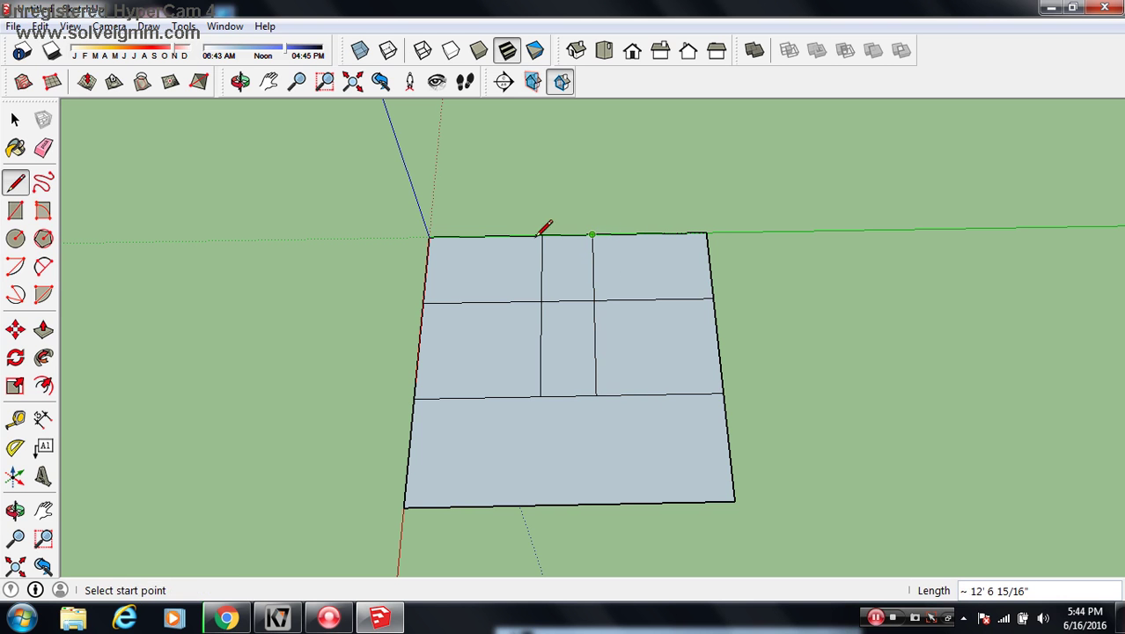
left_click(43, 148)
left_click(556, 300)
left_click(567, 395)
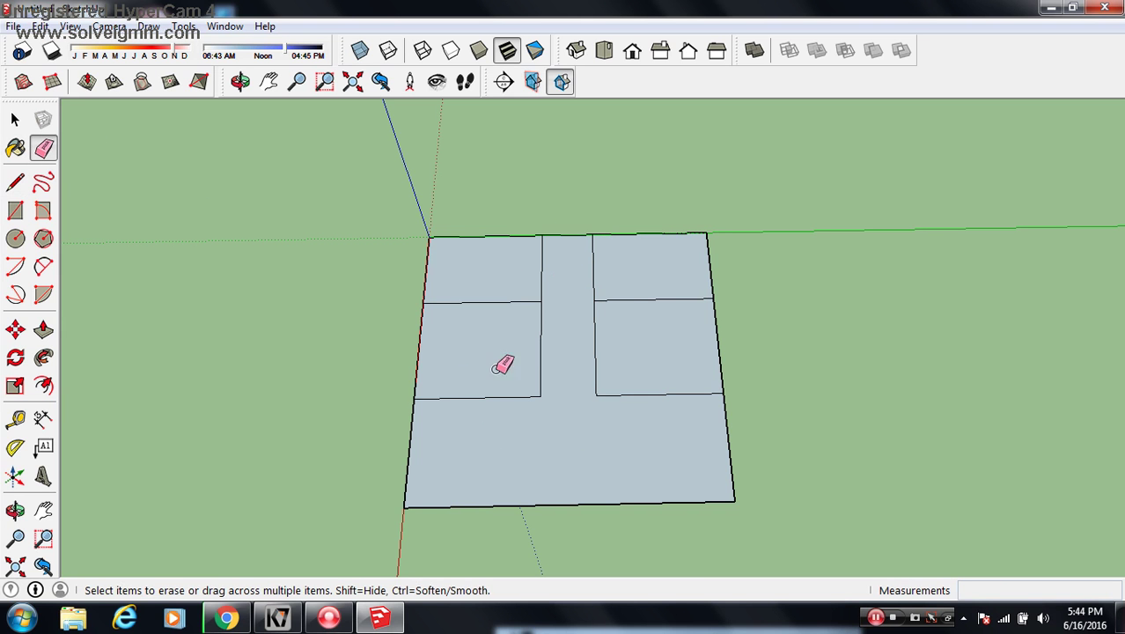
Step: Offset the T-shaped corridor face inward to give it an inner outline
left_click(43, 384)
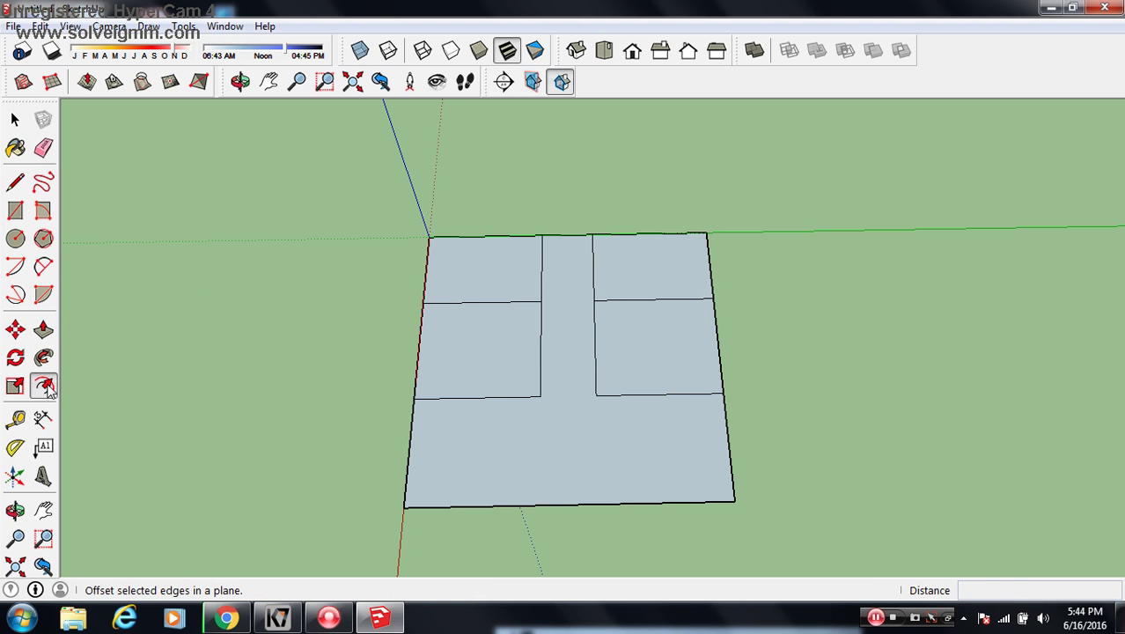
left_click(523, 452)
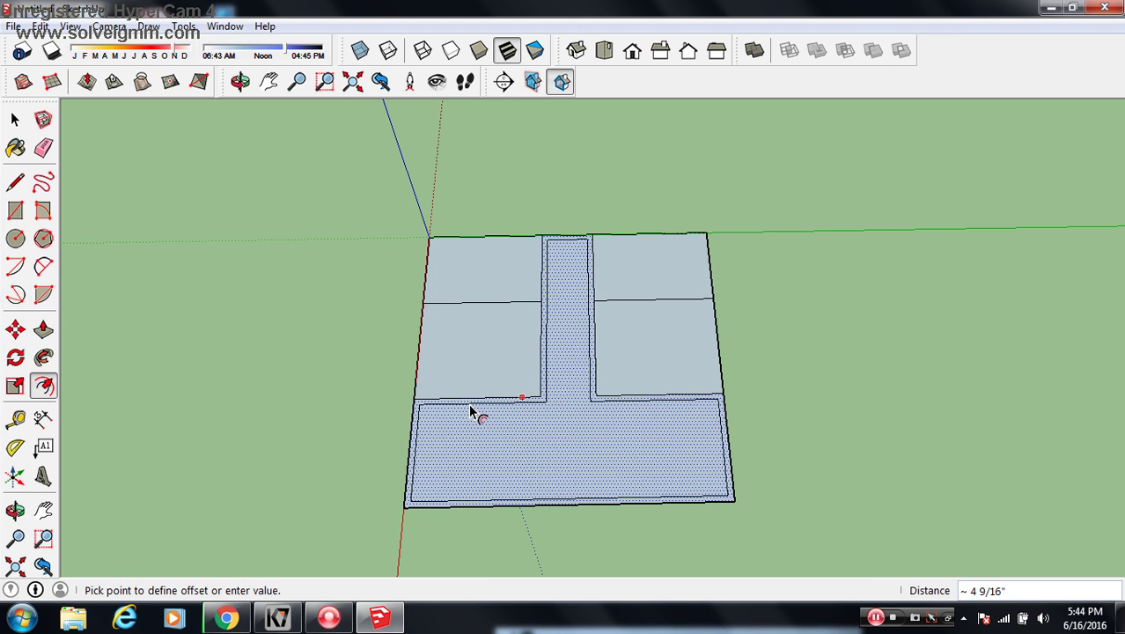
left_click(469, 411)
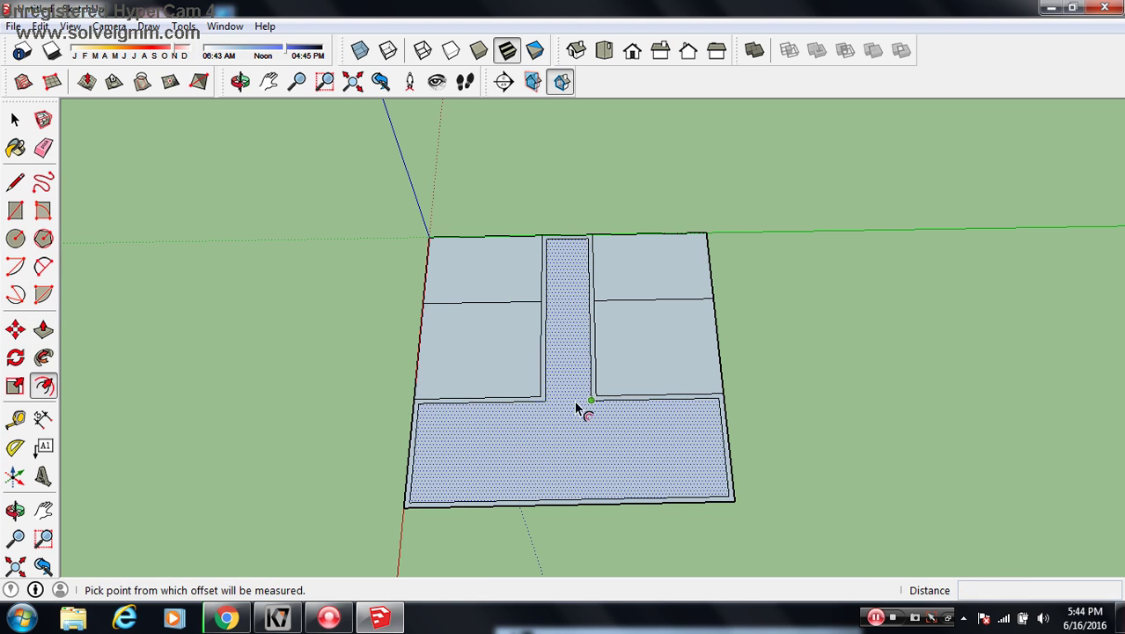
scroll(630, 301, "up", 1)
scroll(630, 301, "up", 1)
scroll(616, 308, "up", 1)
key("h")
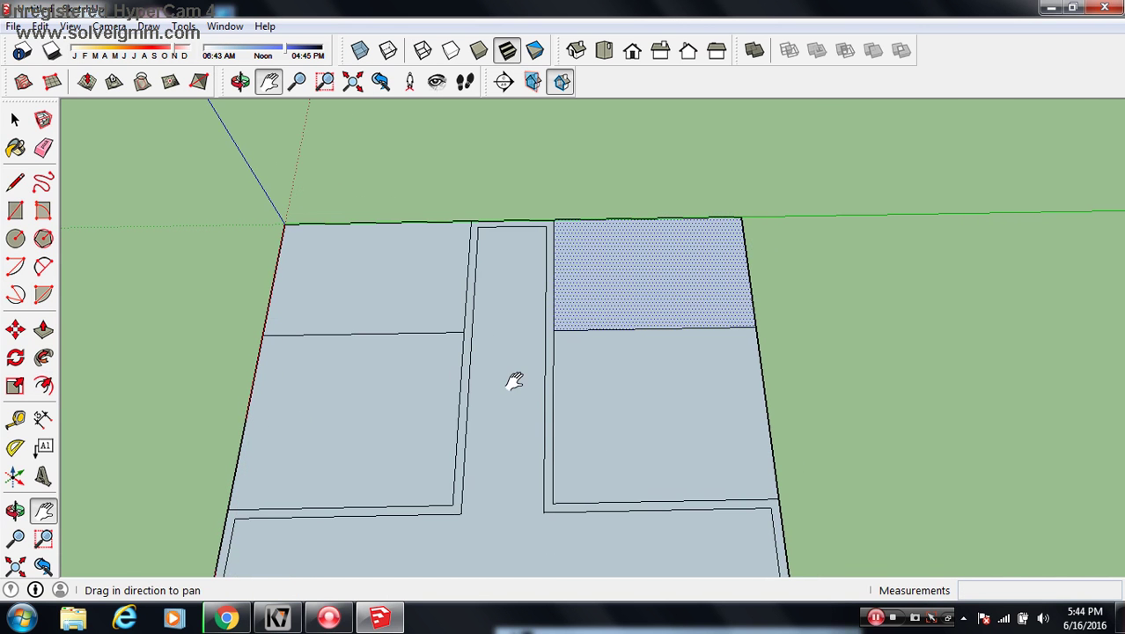
Step: Draw a full-width line across the plan, parallel to the room divider
key("l")
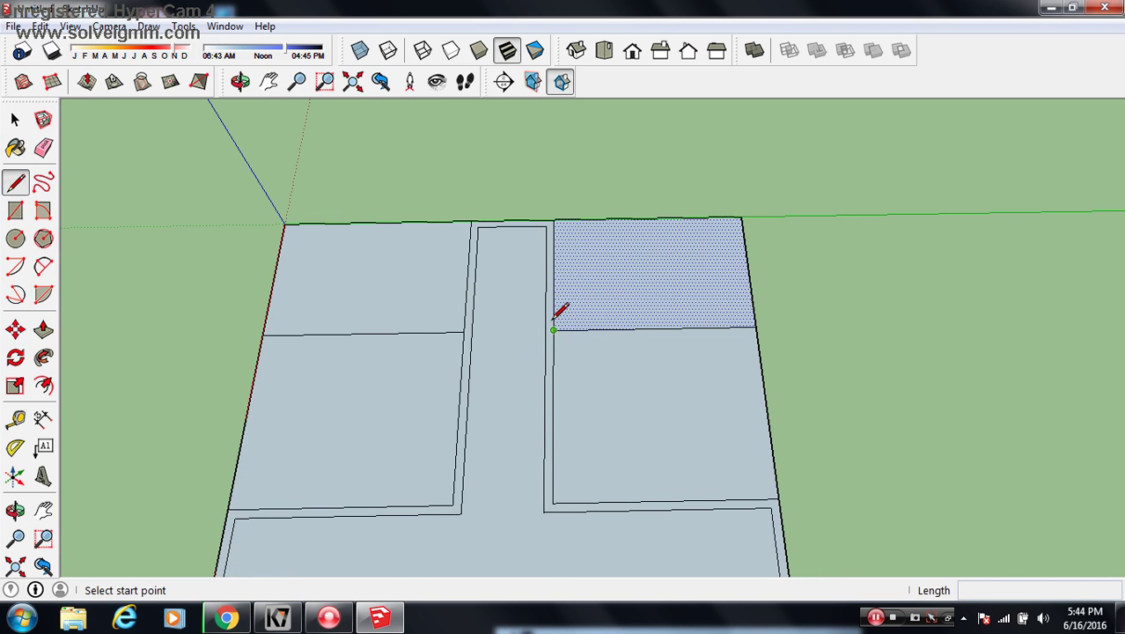
scroll(388, 352, "up", 2)
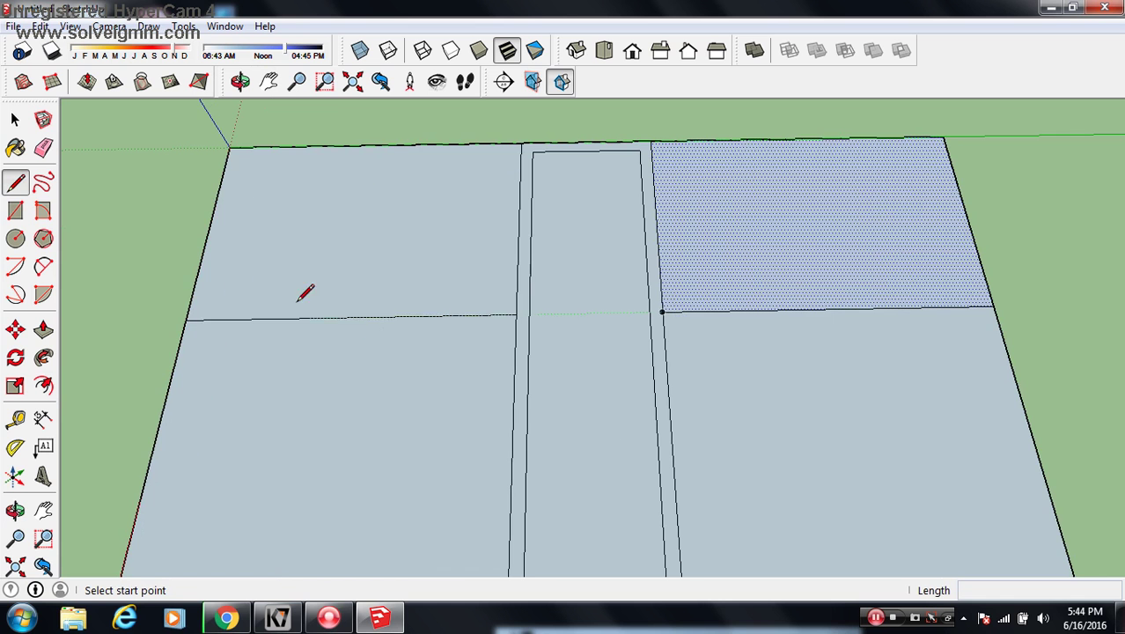
left_click(189, 305)
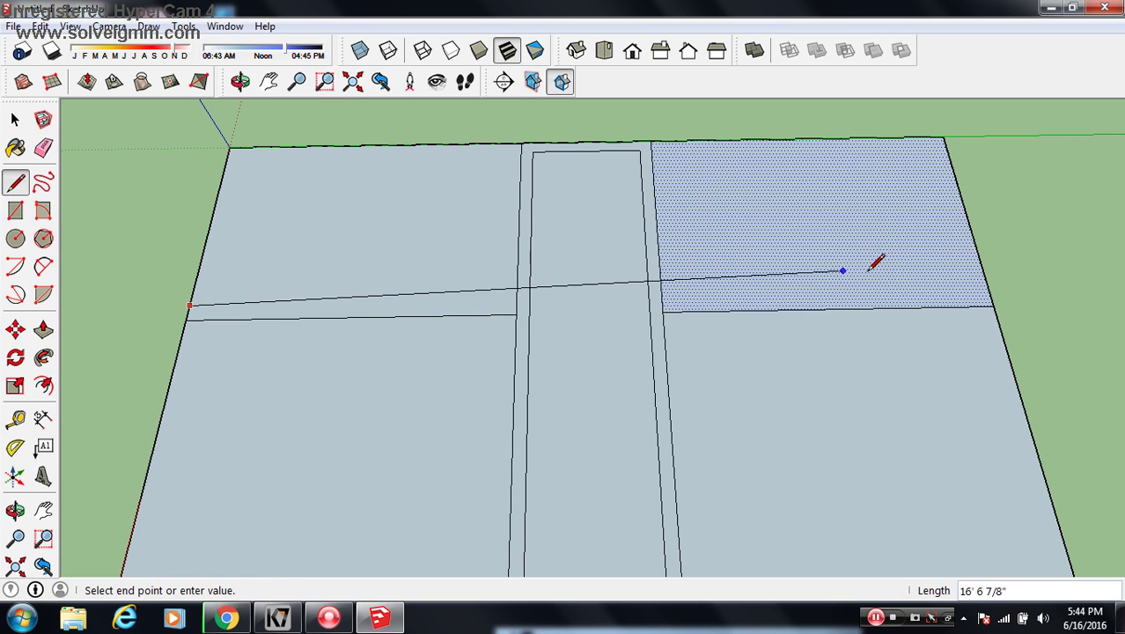
left_click(989, 292)
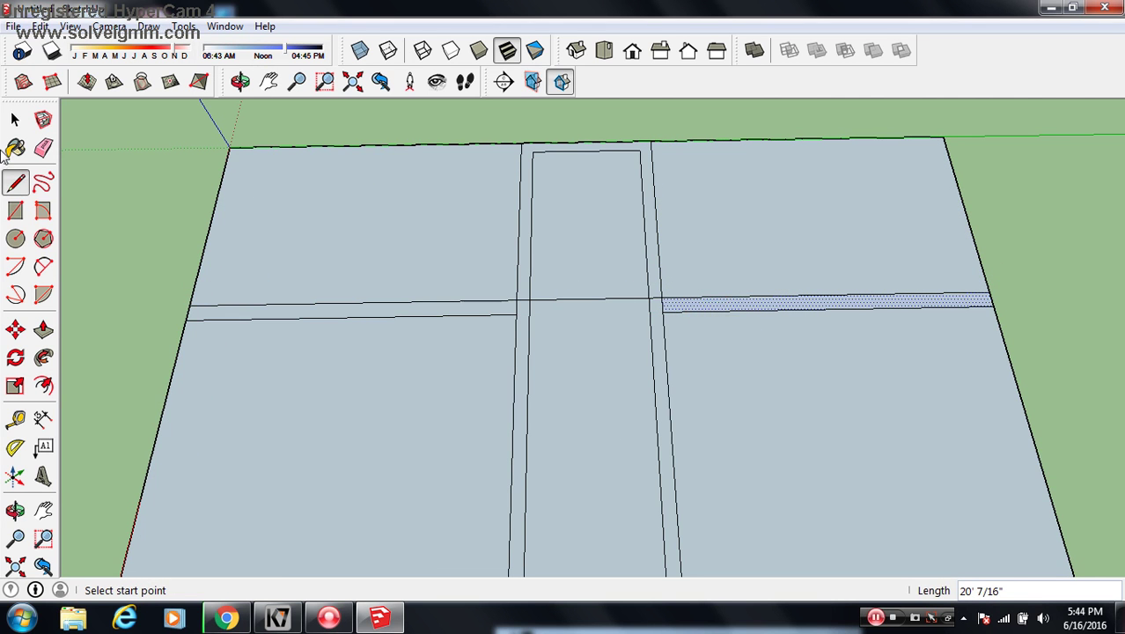
key("e")
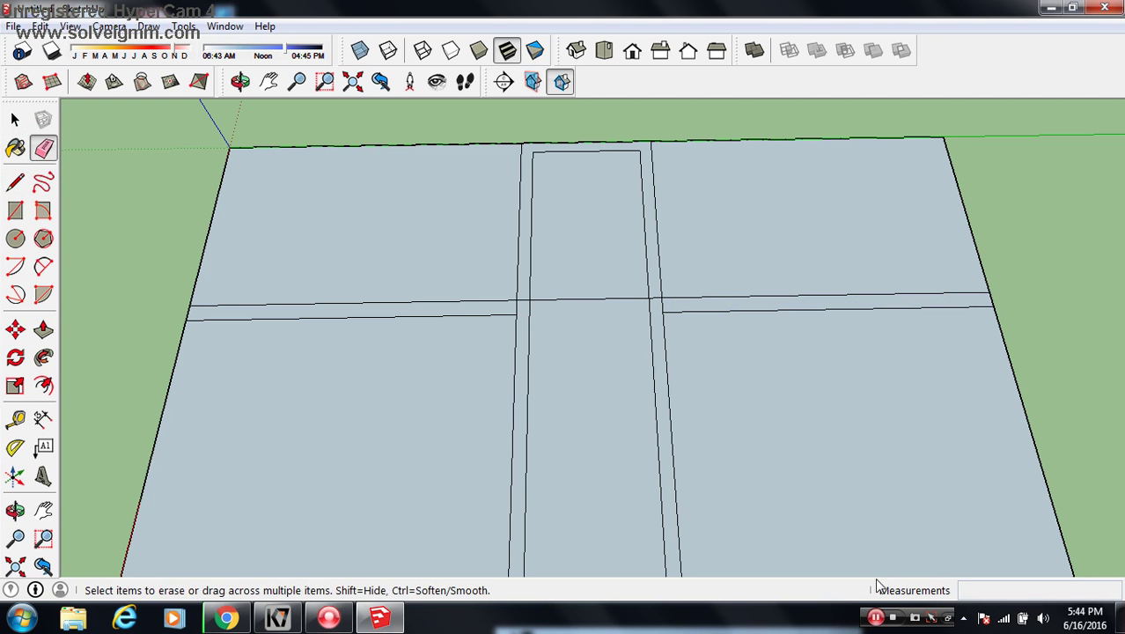
left_click(875, 618)
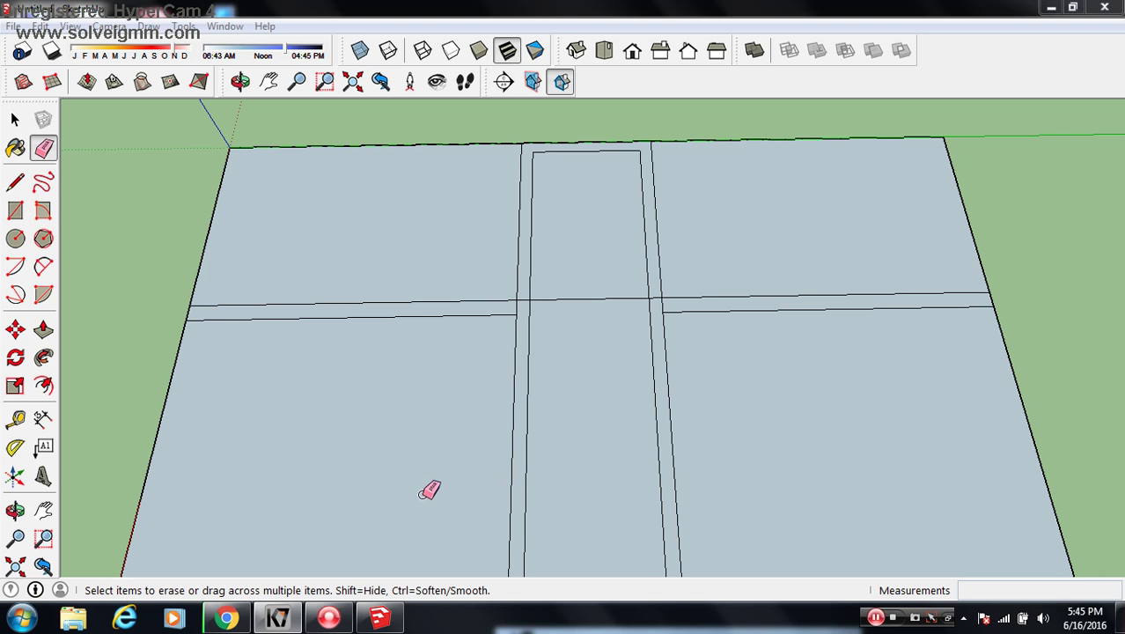
Step: Erase the three edge pieces crossing the corridor walls, then pan to see the whole plan
left_click(591, 298)
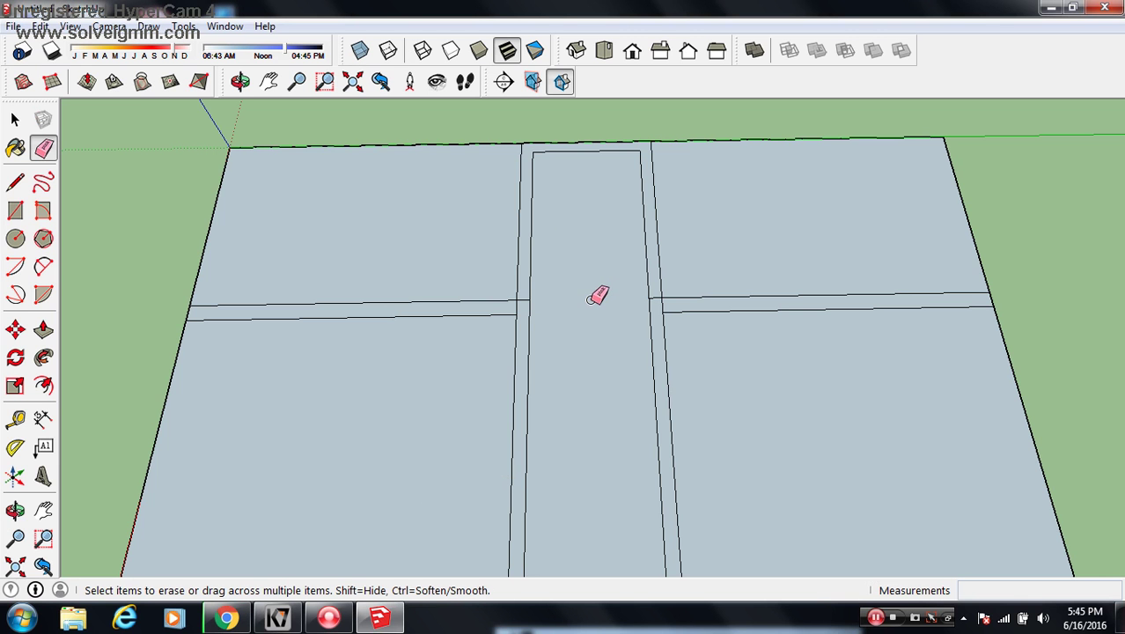
scroll(652, 296, "up", 2)
scroll(653, 299, "up", 2)
scroll(653, 299, "up", 1)
scroll(655, 296, "up", 1)
left_click(674, 310)
left_click(319, 297)
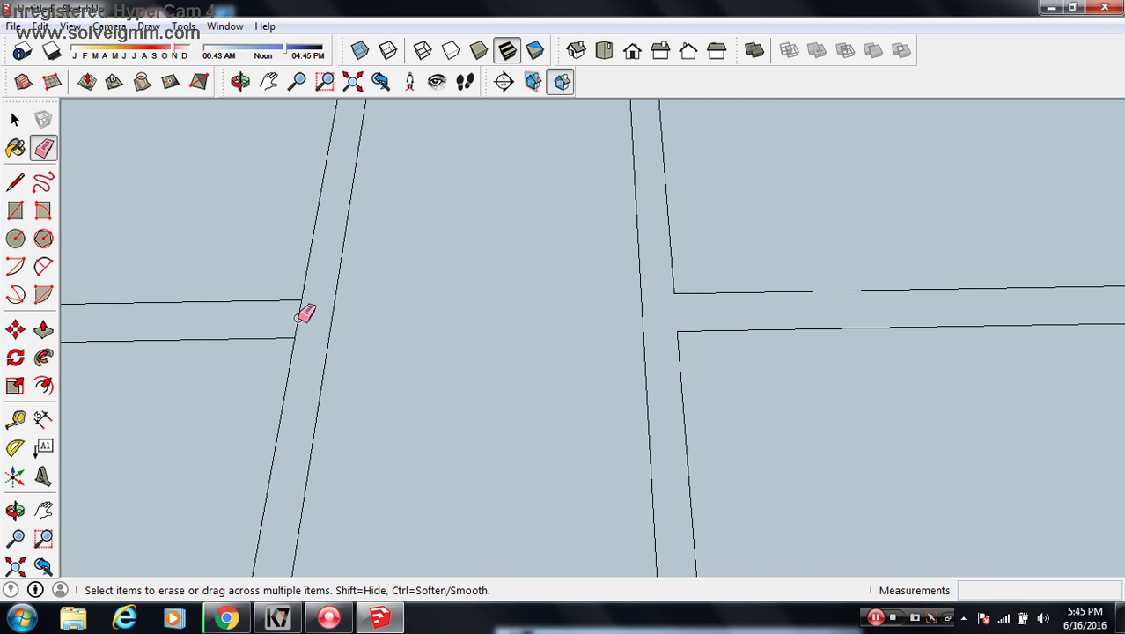
scroll(449, 256, "down", 2)
scroll(478, 254, "down", 1)
key("h")
mouse_move(442, 253)
left_mouse_down()
mouse_move(728, 284)
mouse_move(678, 283)
mouse_move(632, 261)
left_mouse_up()
left_click_drag(634, 322, 582, 265)
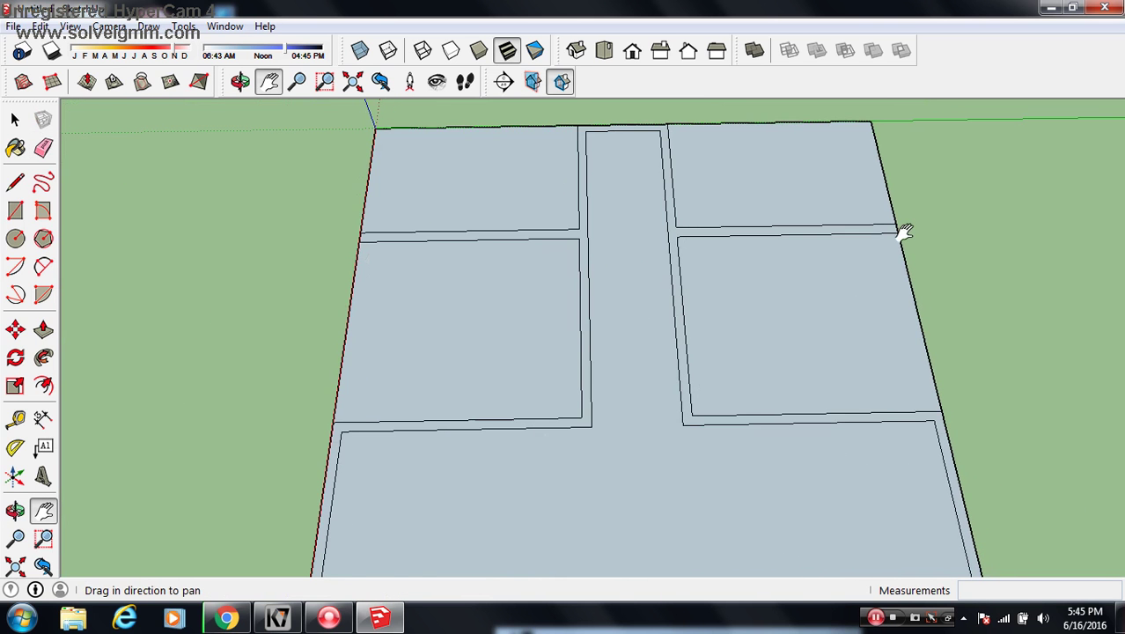
Step: Draw inner wall lines parallel to the left and right outer edges
key("l")
left_click(340, 431)
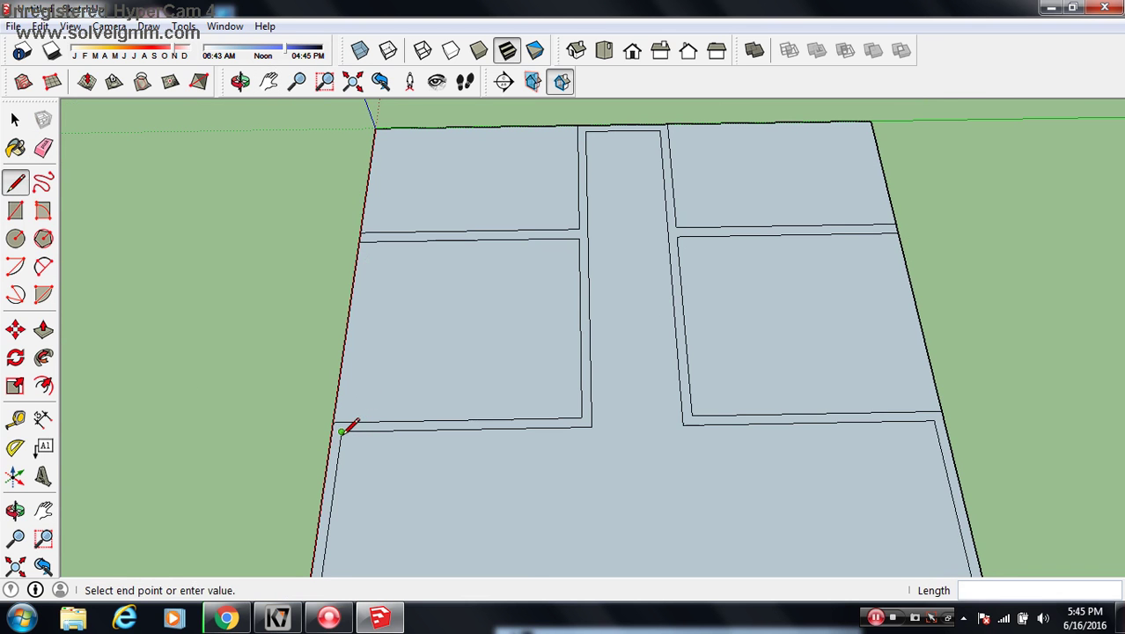
left_click(383, 128)
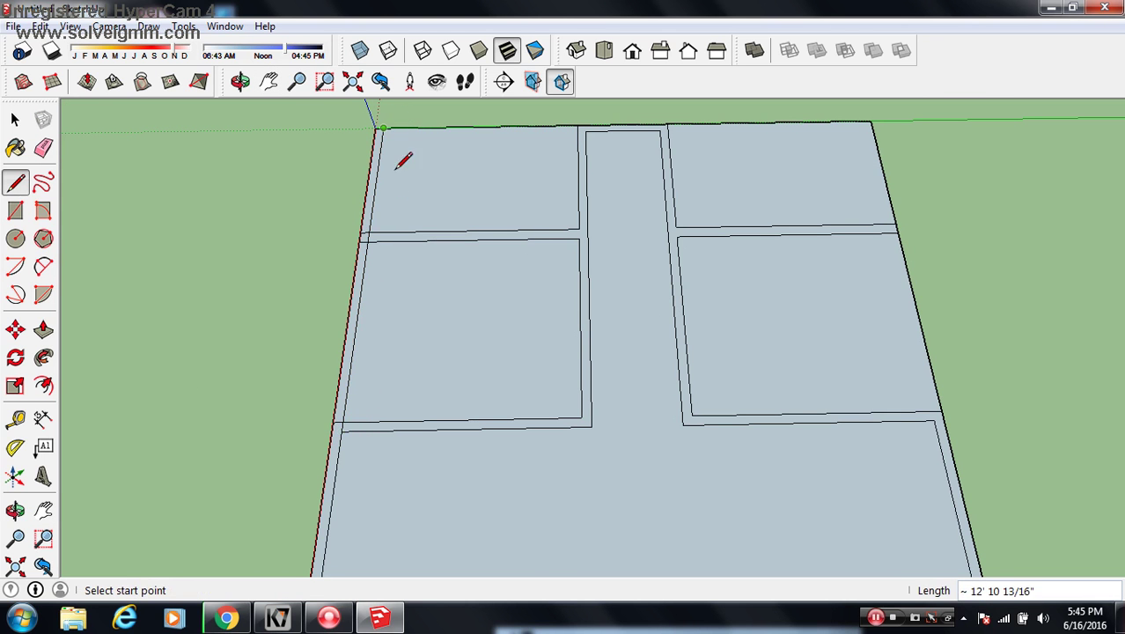
left_click(934, 420)
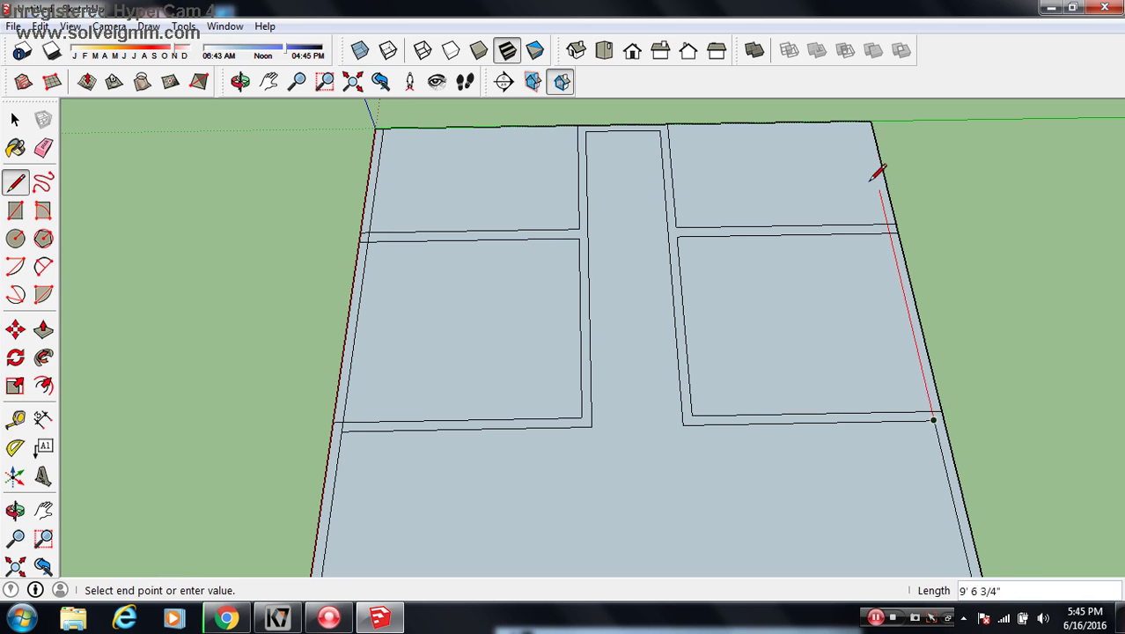
left_click(866, 121)
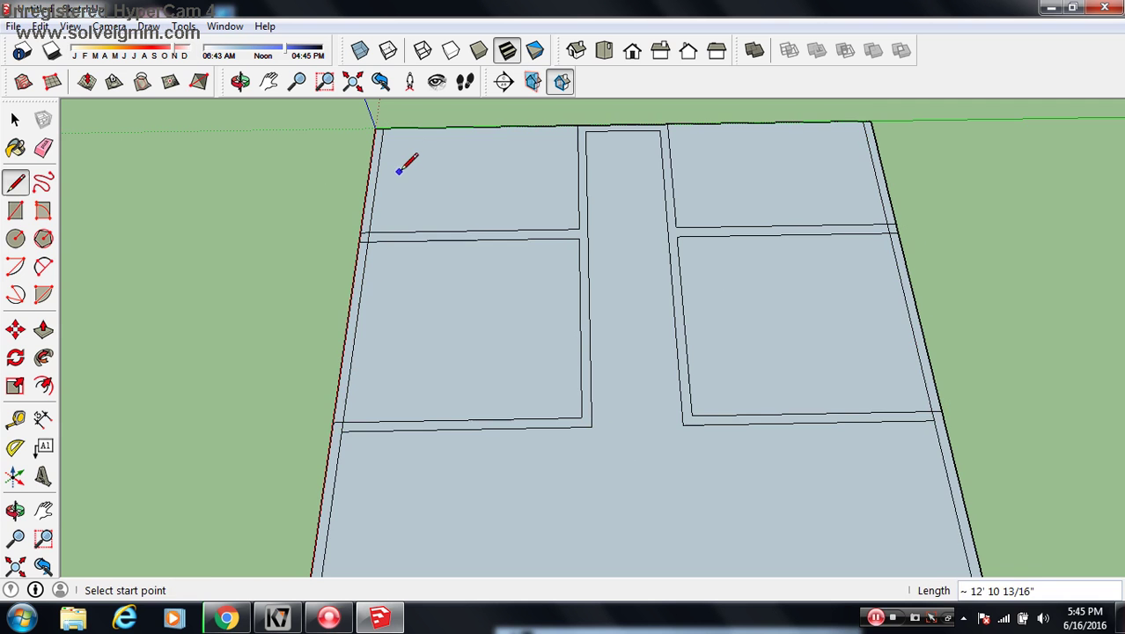
Step: Draw an inner wall line parallel to the top outer edge, from left to right
key("h")
mouse_move(417, 145)
left_mouse_down()
mouse_move(417, 315)
mouse_move(412, 221)
mouse_move(389, 258)
left_mouse_up()
scroll(389, 260, "up", 5)
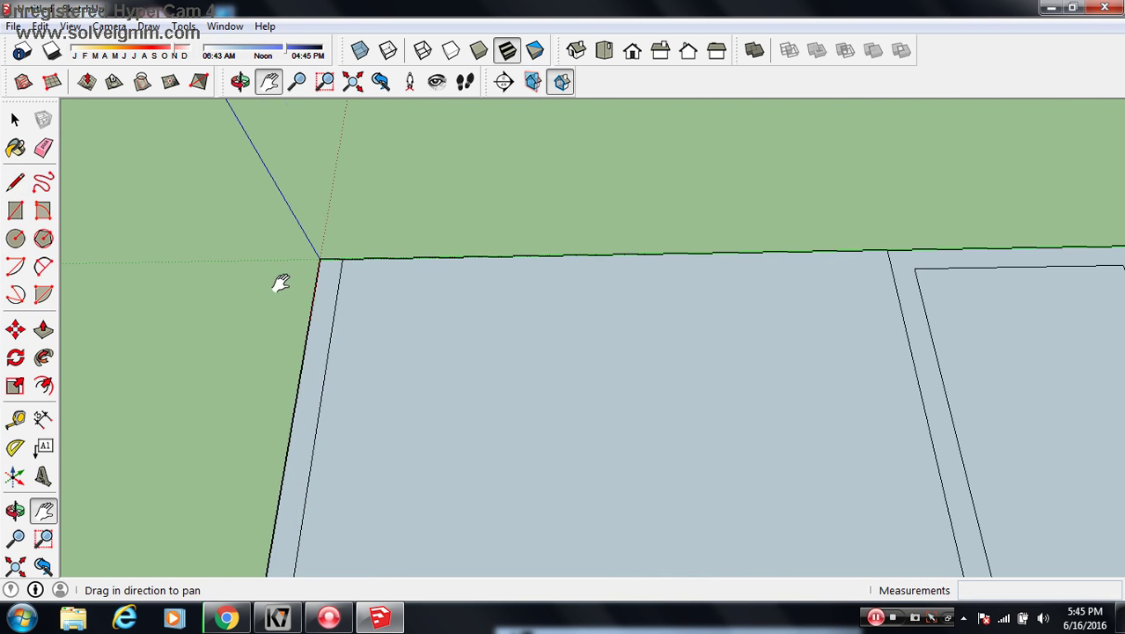
scroll(380, 287, "up", 2)
key("l")
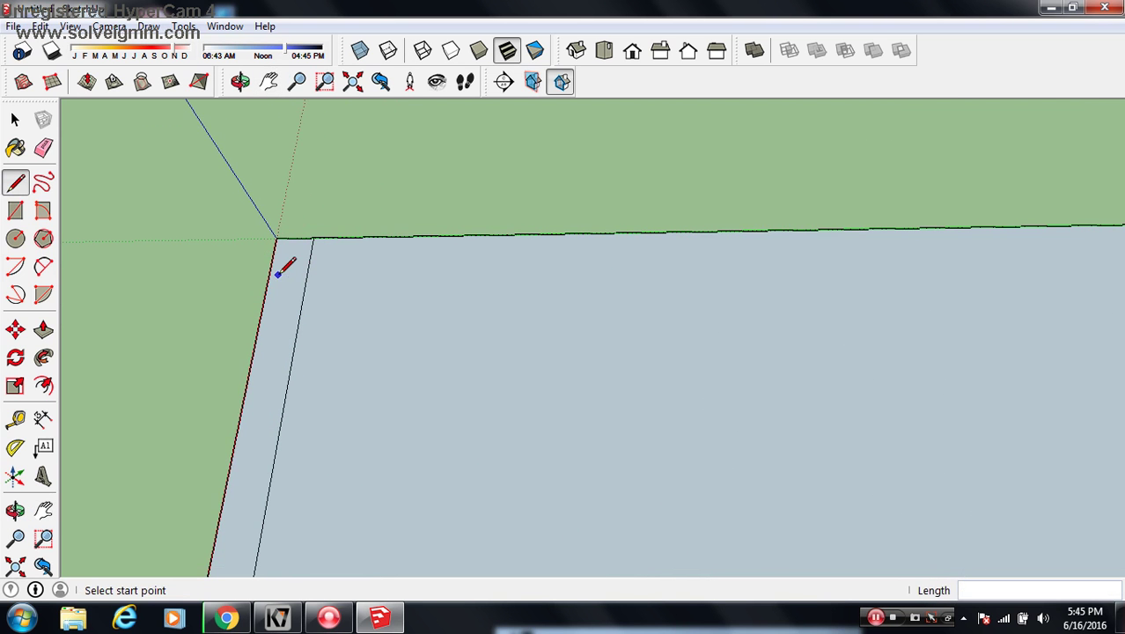
left_click(267, 277)
scroll(489, 309, "down", 2)
scroll(540, 318, "down", 1)
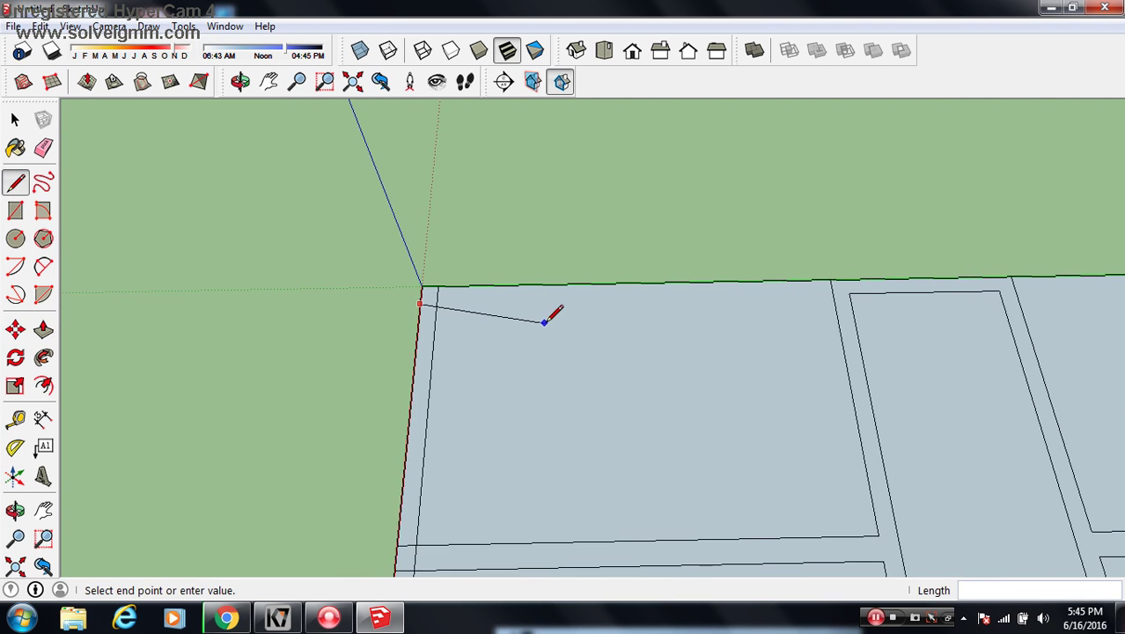
scroll(548, 318, "down", 1)
key("h")
left_click_drag(791, 318, 712, 342)
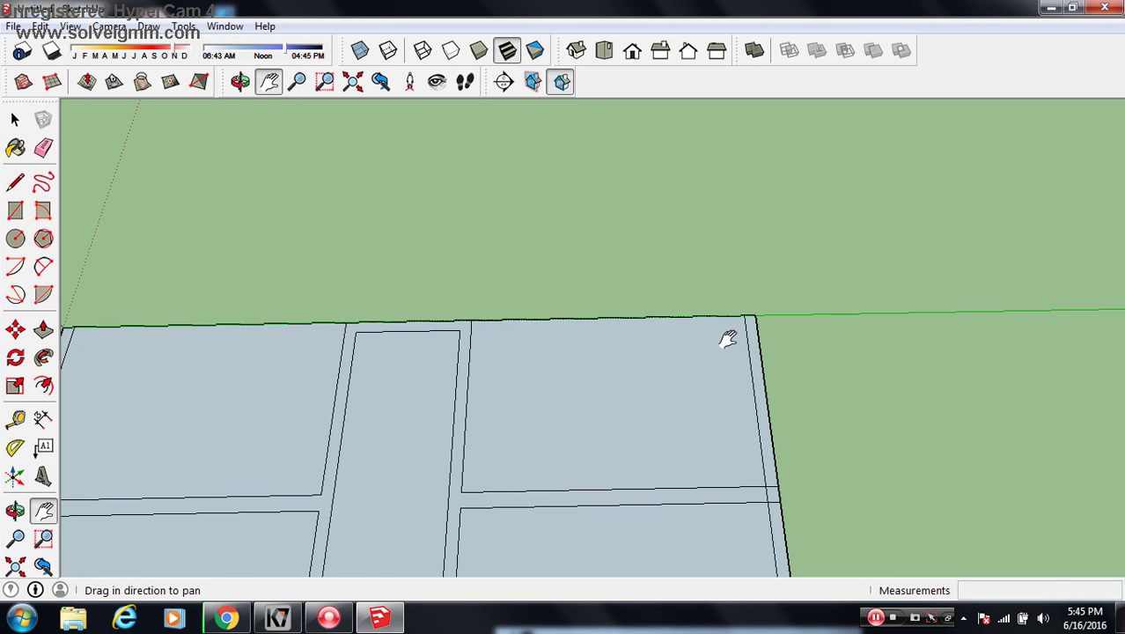
key("Escape")
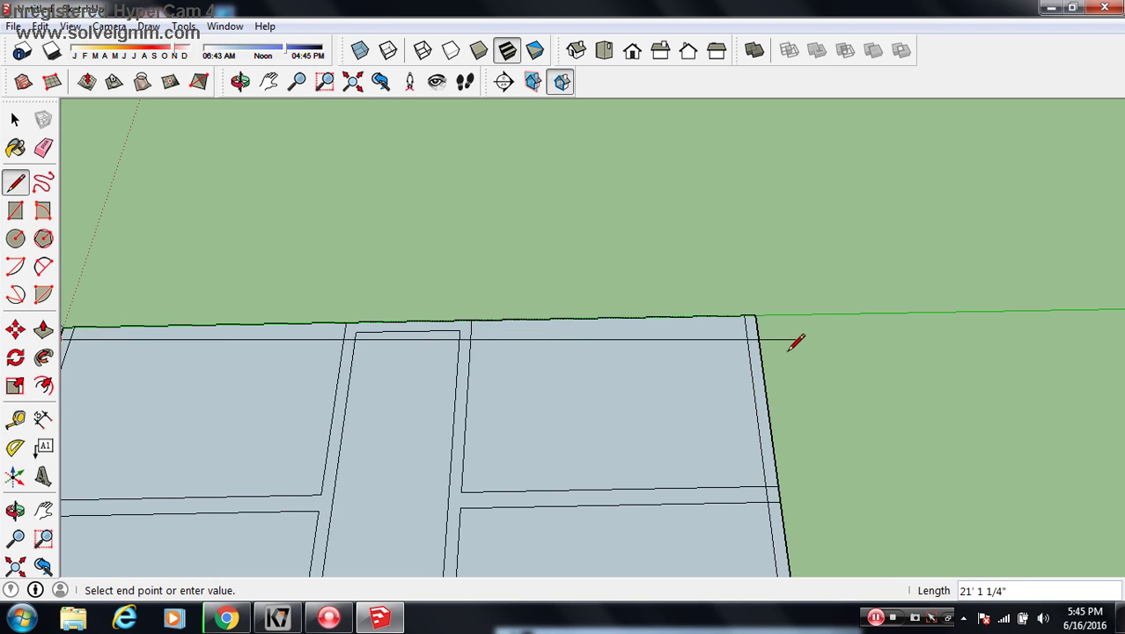
left_click(757, 326)
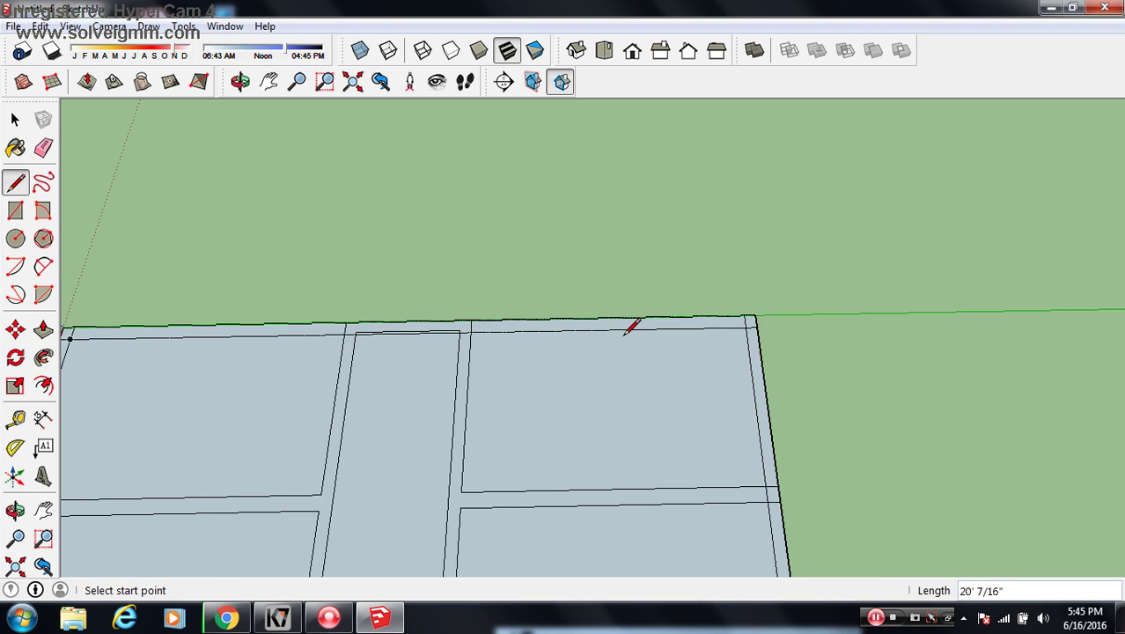
scroll(389, 329, "up", 1)
scroll(387, 332, "up", 3)
scroll(389, 327, "down", 2)
key("h")
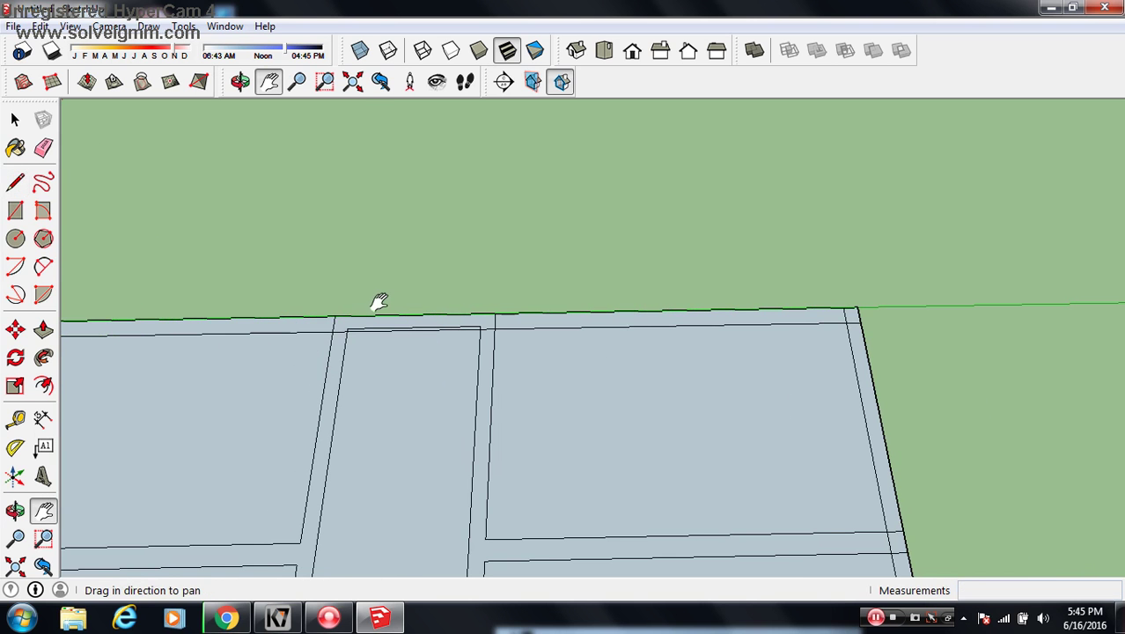
left_click_drag(833, 316, 846, 329)
scroll(846, 341, "up", 3)
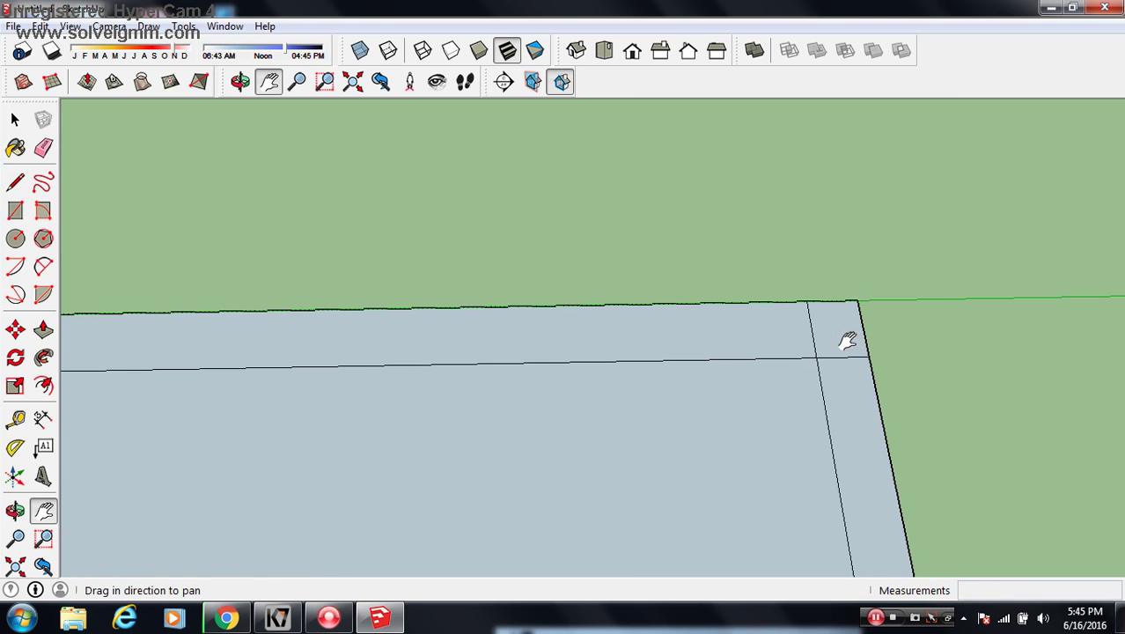
key("e")
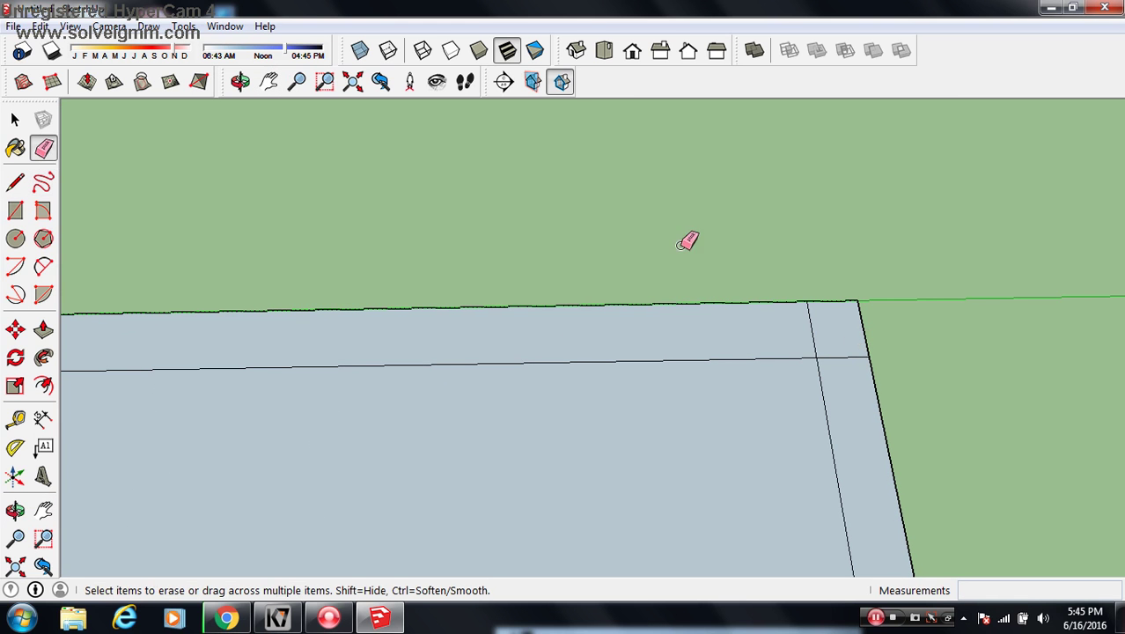
Step: Erase the stray short edges and vertical stub at the top wall junctions
left_click(810, 327)
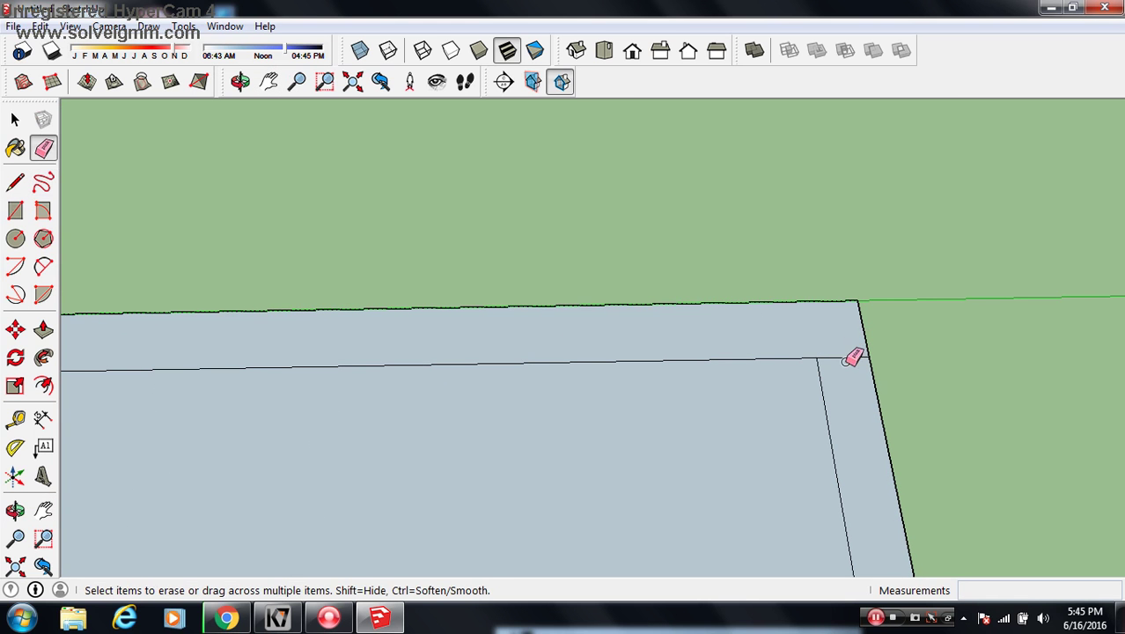
scroll(850, 355, "down", 3)
key("h")
mouse_move(765, 365)
left_mouse_down()
mouse_move(526, 394)
mouse_move(572, 377)
left_mouse_up()
key("e")
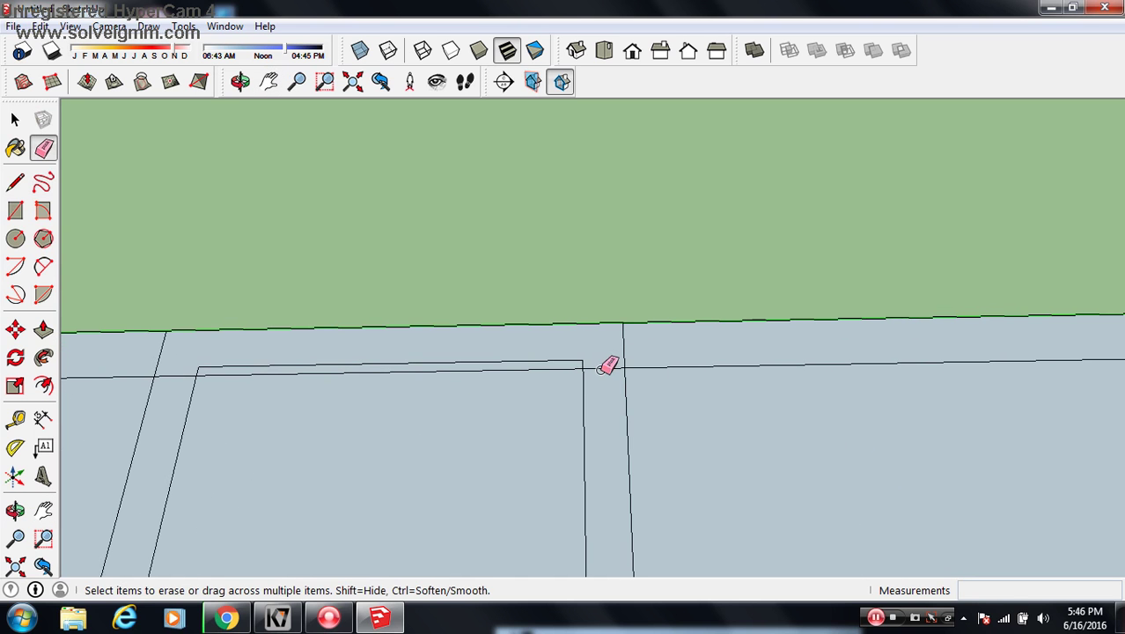
left_click(582, 361)
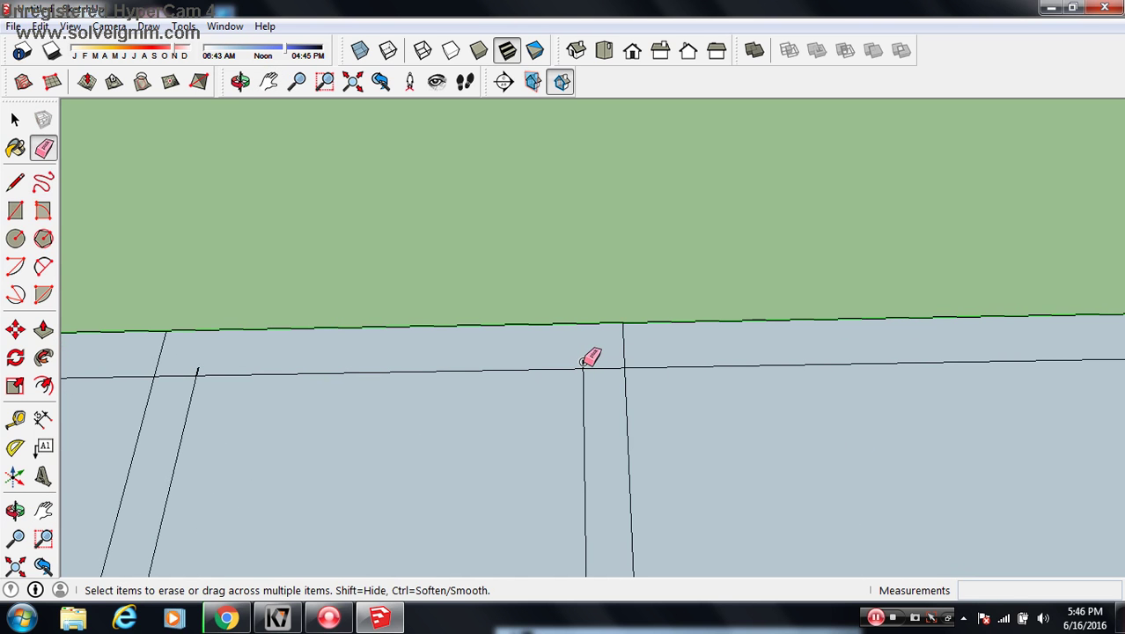
left_click(604, 364)
left_click(624, 345)
Step: Erase the short edges between the wall lines near the top corner and left outer wall
key("h")
left_click_drag(289, 352, 647, 356)
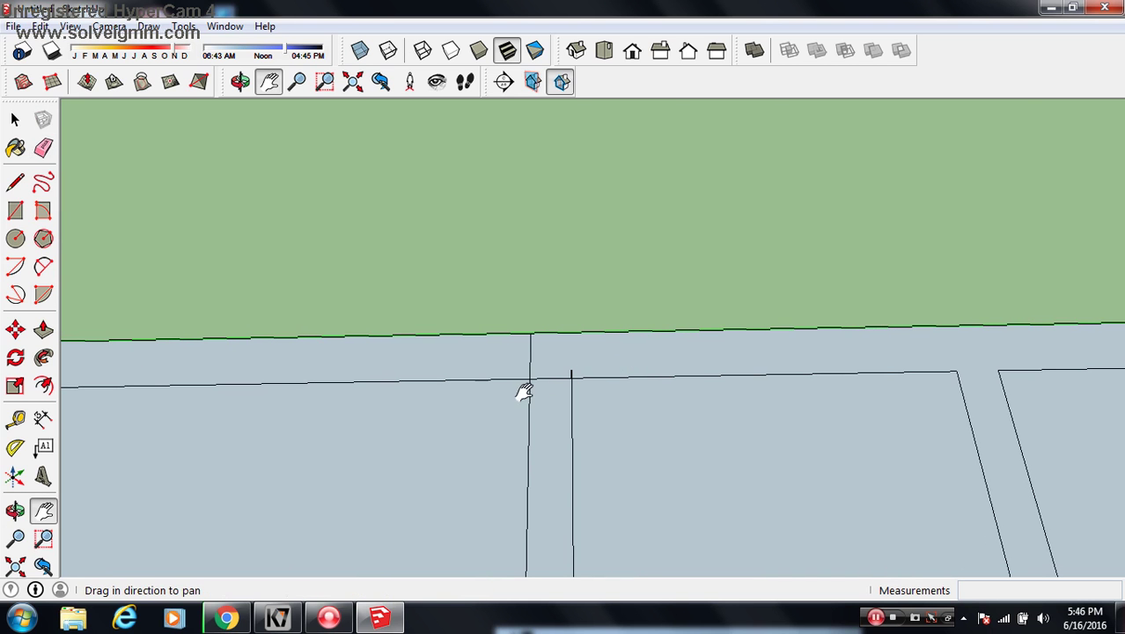
key("e")
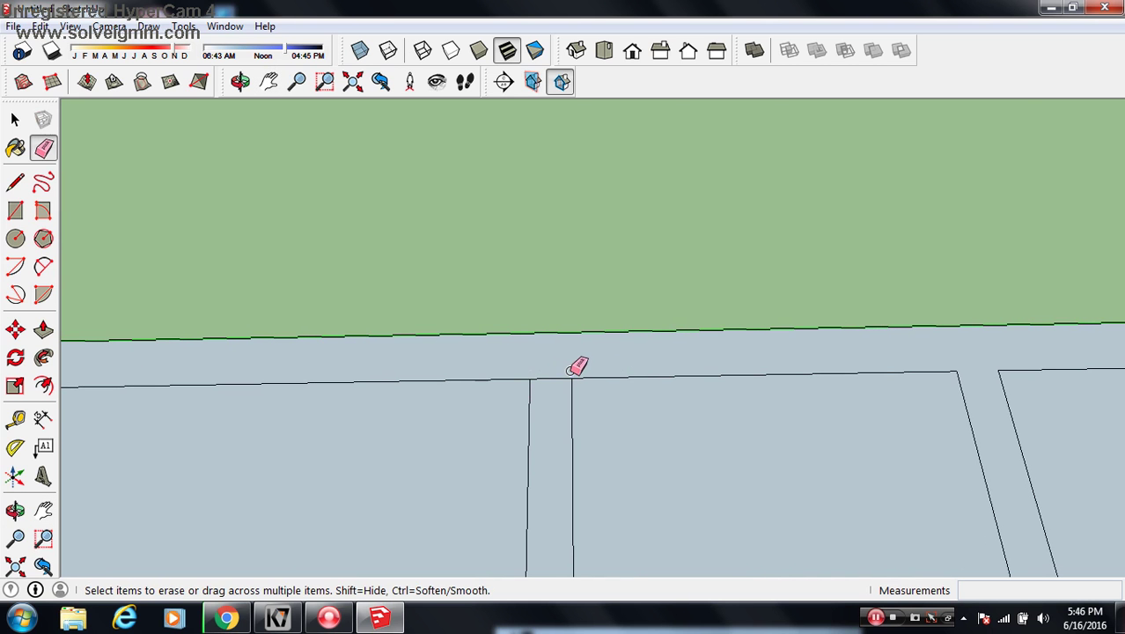
left_click(555, 378)
scroll(556, 375, "down", 3)
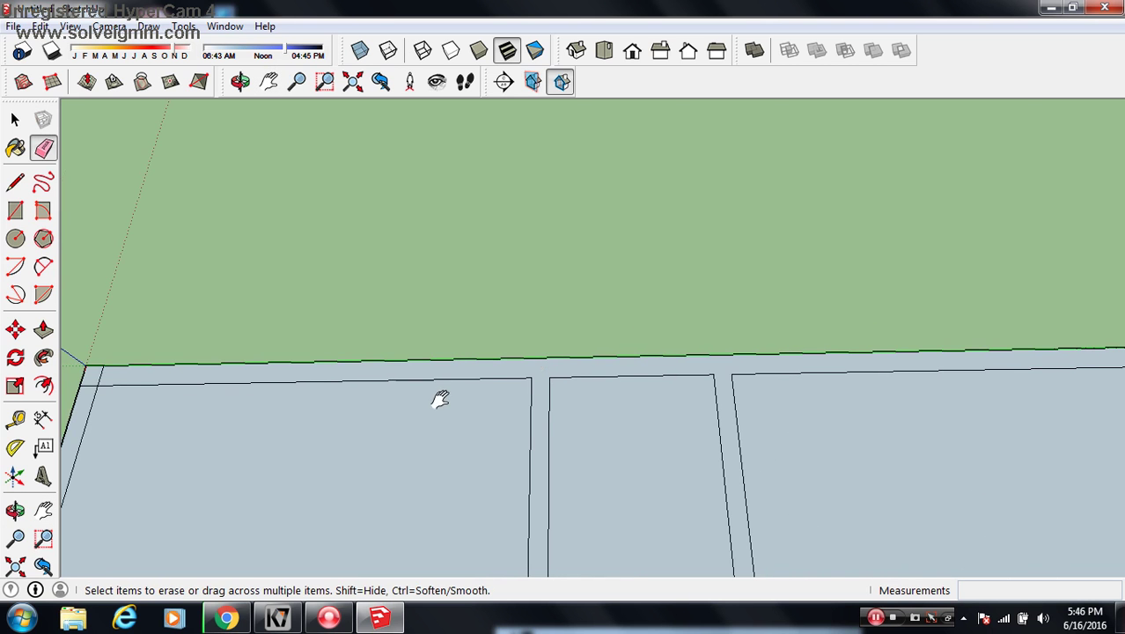
key("h")
left_click_drag(440, 398, 636, 368)
key("e")
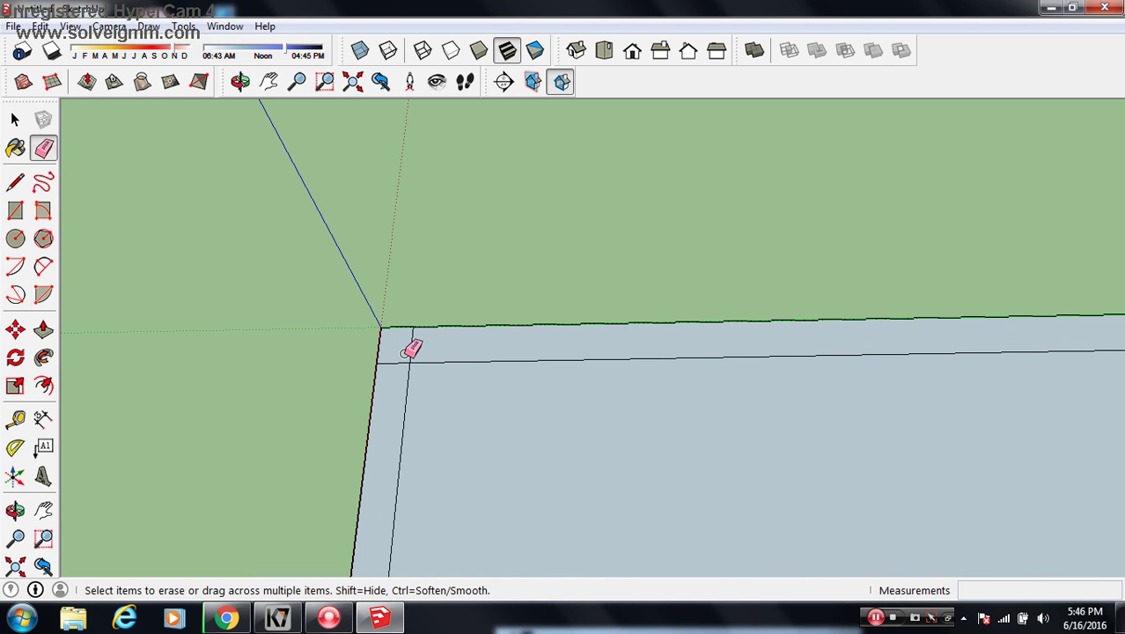
left_click(391, 362)
scroll(418, 343, "down", 2)
key("h")
left_click_drag(509, 439, 509, 293)
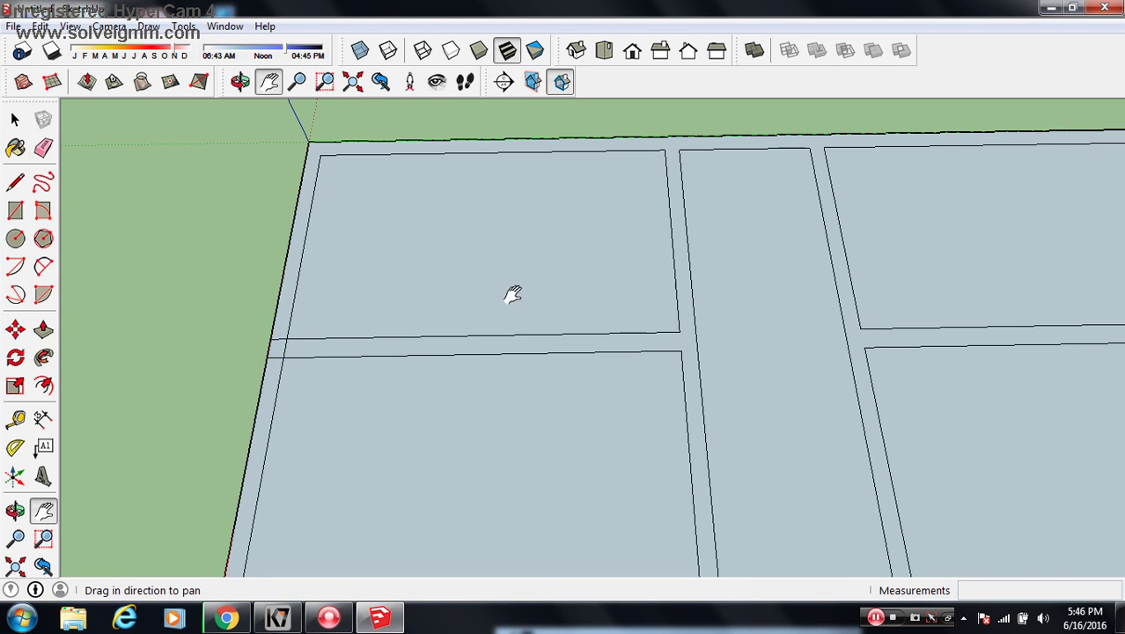
scroll(275, 330, "up", 3)
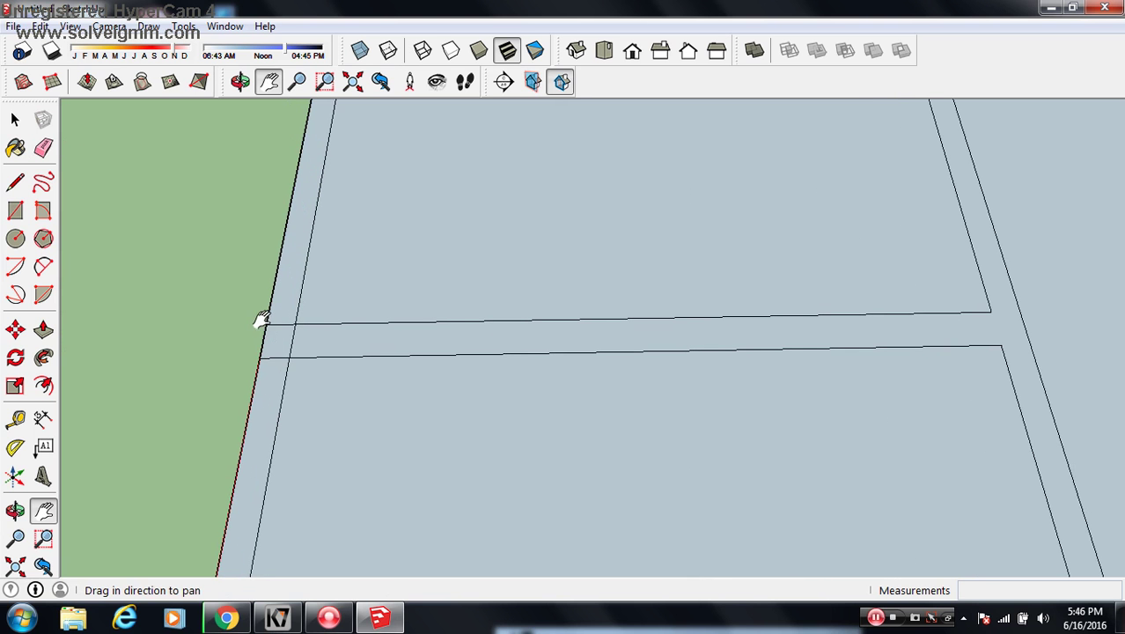
key("e")
left_click(280, 322)
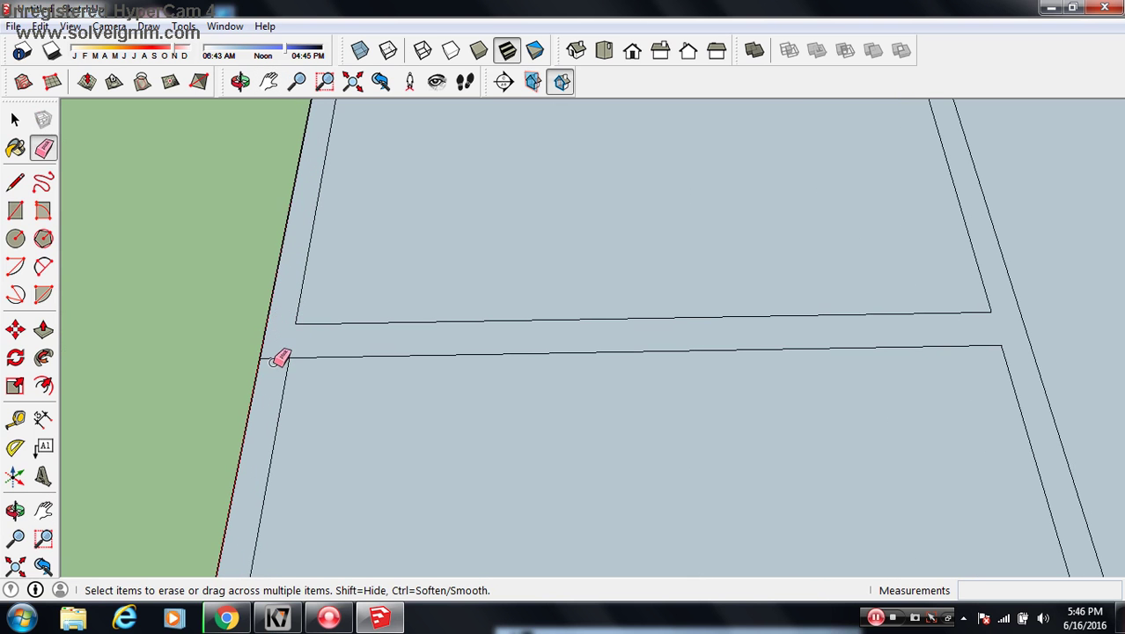
Step: Erase the leftover inner wall segment at the right junction, then view the whole plan at an angle
scroll(452, 344, "down", 2)
key("h")
left_click_drag(475, 344, 723, 344)
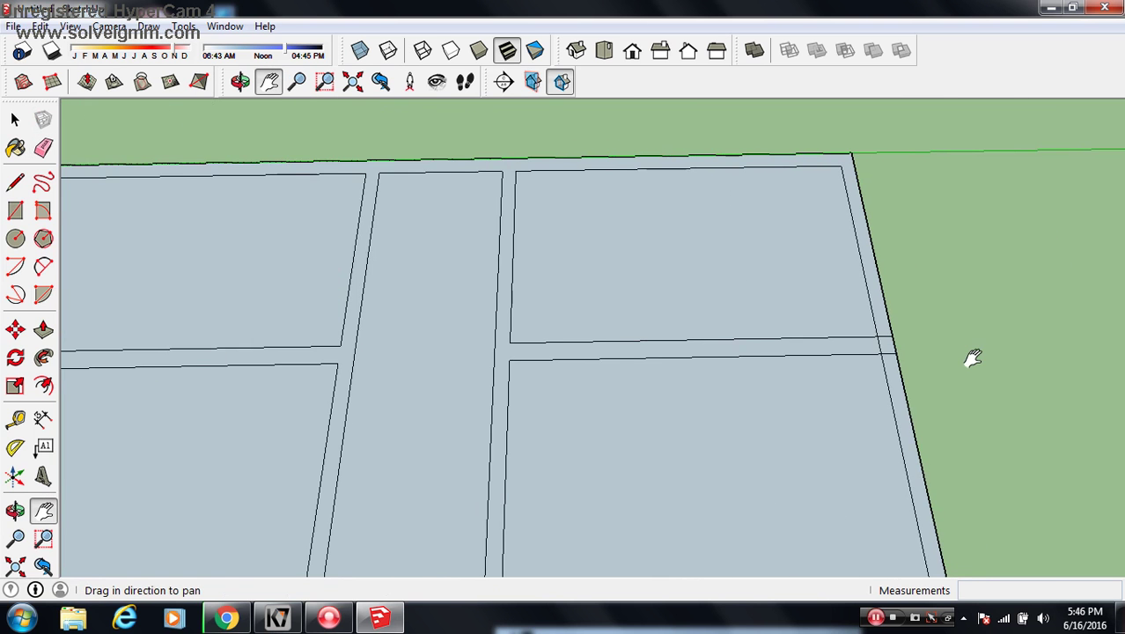
scroll(858, 346, "up", 2)
key("e")
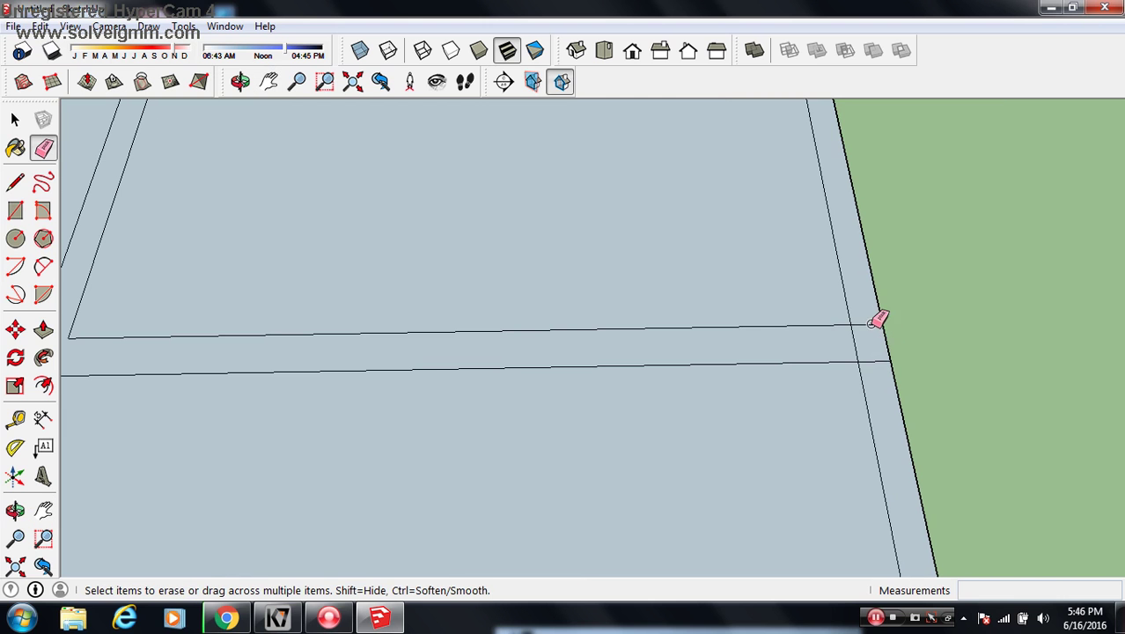
left_click(853, 335)
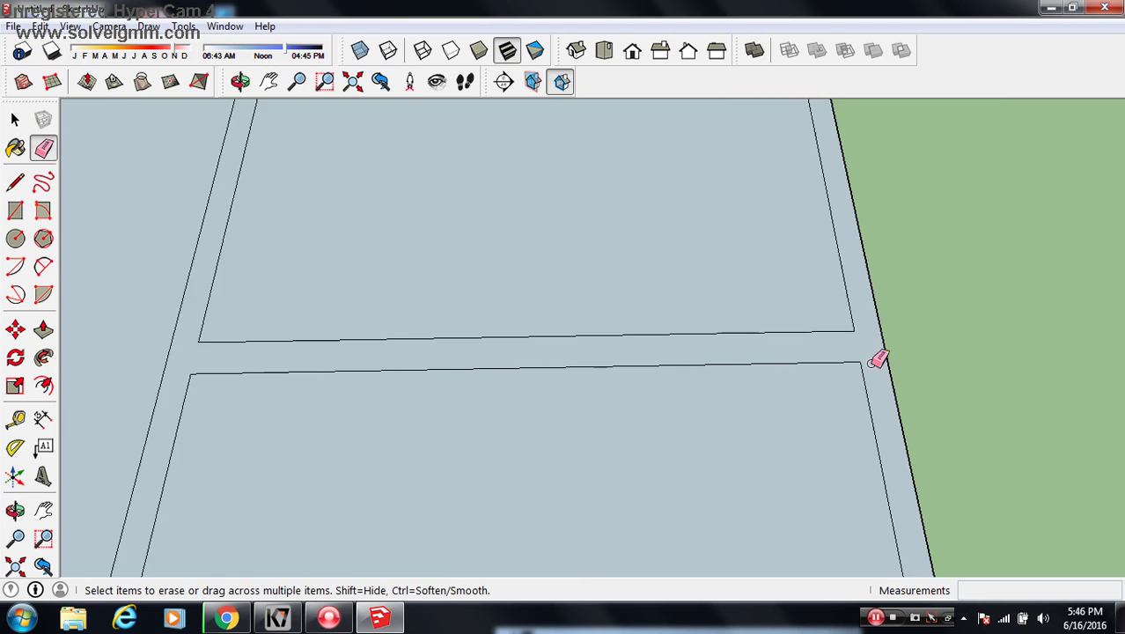
scroll(877, 360, "down", 3)
middle_click_drag(655, 429, 868, 436, "shift")
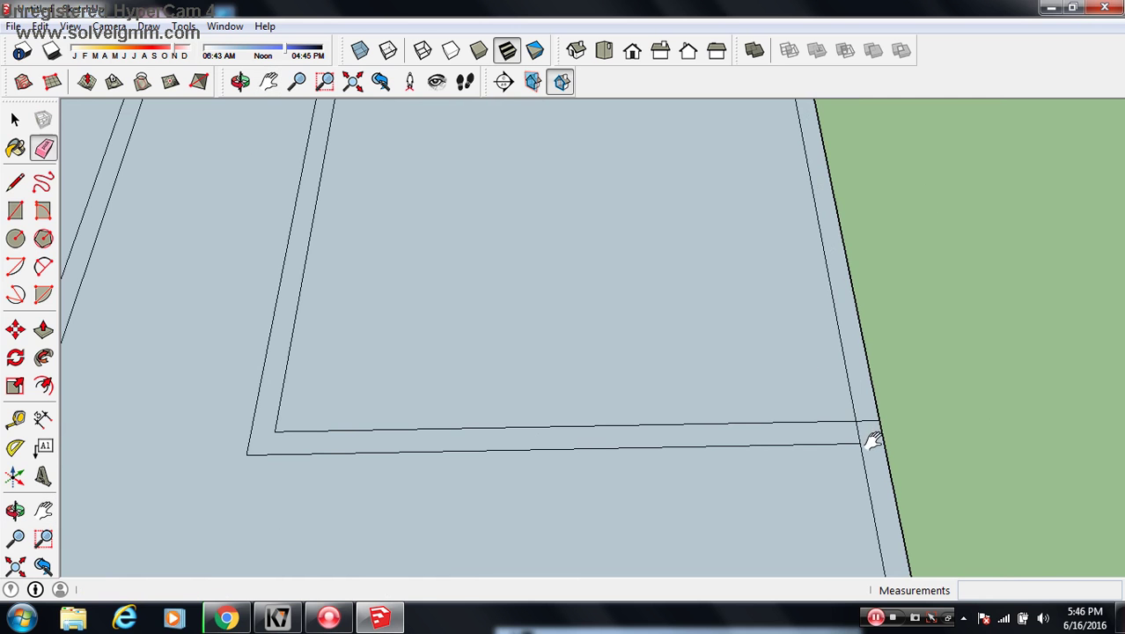
scroll(866, 429, "down", 3)
mouse_move(848, 435)
middle_mouse_down("shift")
mouse_move(434, 395)
mouse_move(492, 394)
middle_mouse_up("shift")
scroll(350, 420, "up", 5)
scroll(351, 421, "up", 2)
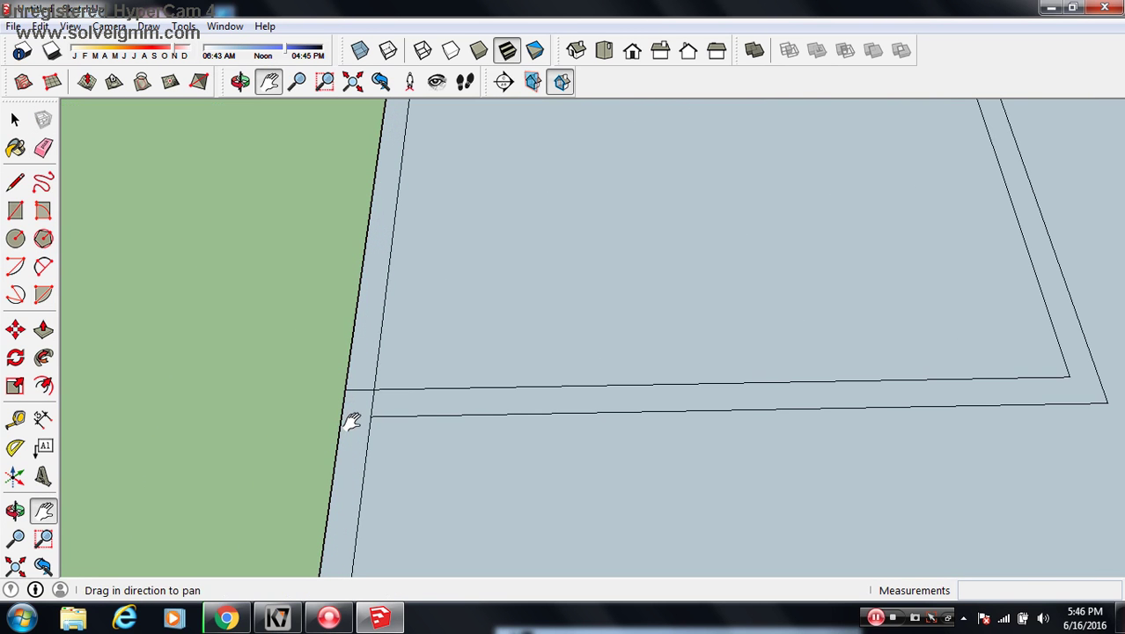
scroll(376, 402, "down", 2)
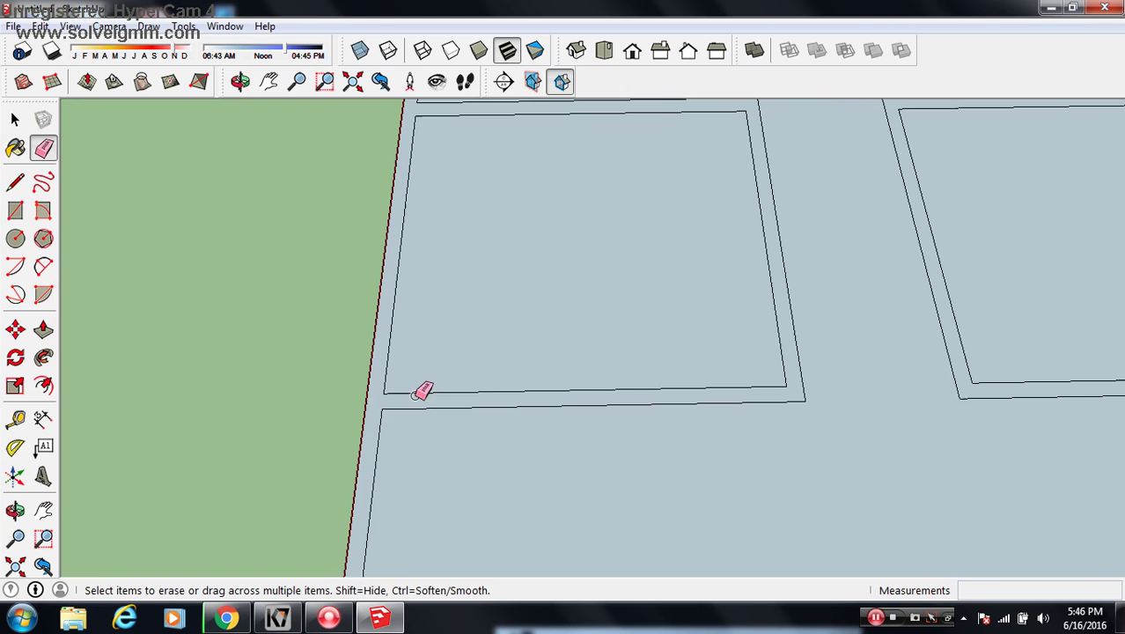
scroll(401, 394, "down", 3)
scroll(605, 427, "down", 3)
mouse_move(760, 467)
middle_mouse_down()
mouse_move(547, 323)
mouse_move(710, 361)
mouse_move(608, 322)
mouse_move(684, 485)
mouse_move(592, 490)
middle_mouse_up()
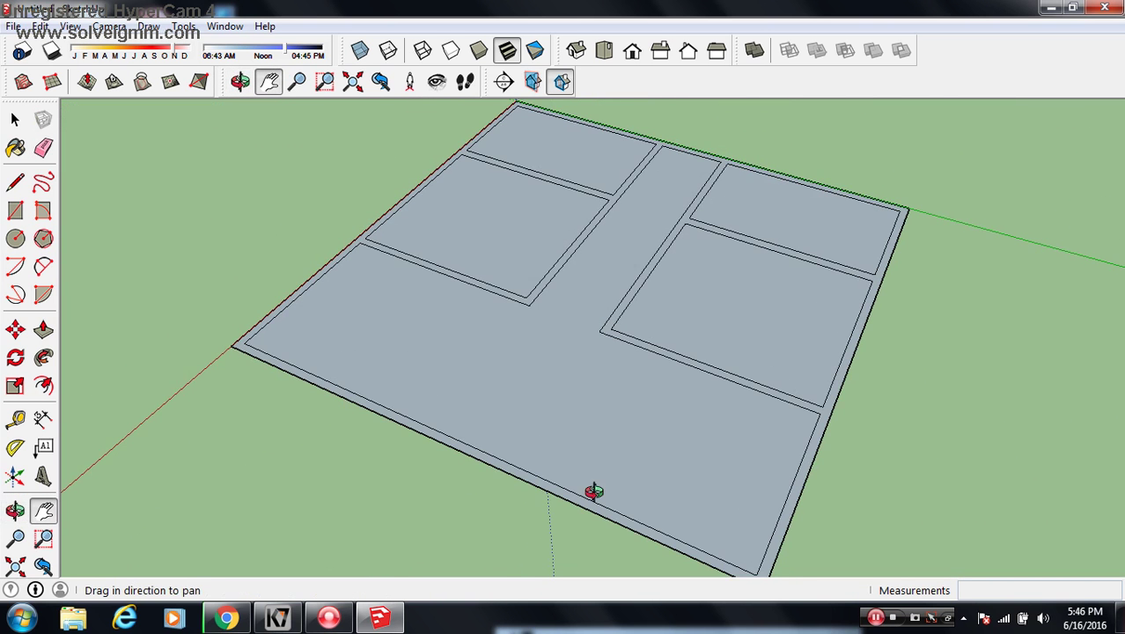
Step: Draw a short line joining the inner wall corner to the outer edge at the bottom-left corner
scroll(389, 335, "up", 3)
scroll(297, 417, "up", 2)
scroll(297, 417, "up", 1)
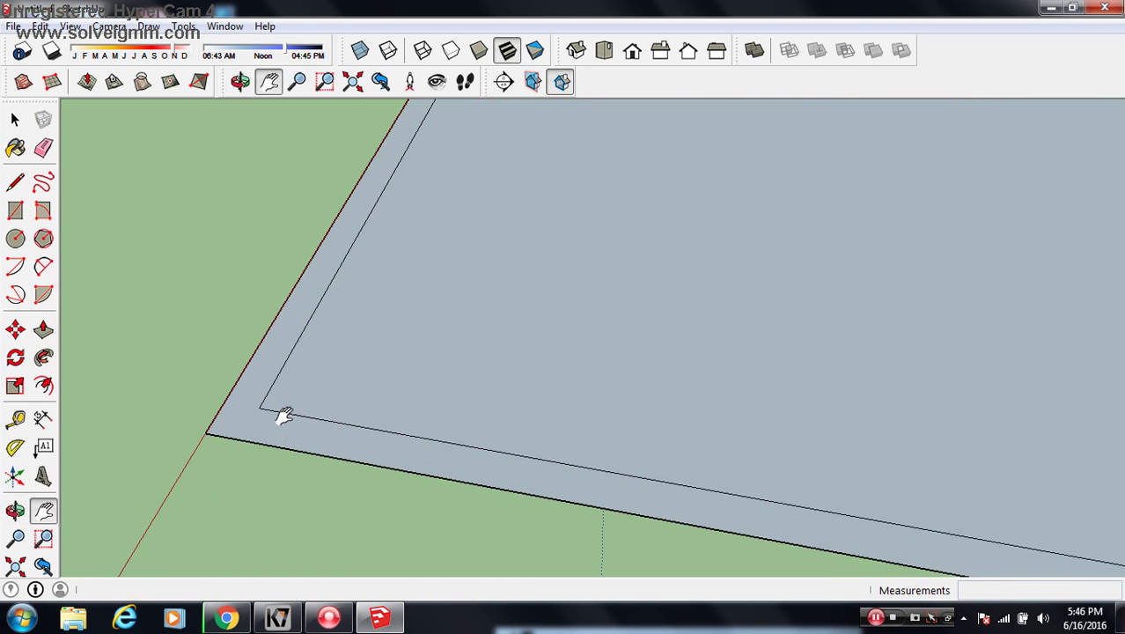
key("l")
left_click(259, 407)
left_click(255, 428)
Step: Draw the matching closing line at the slab's bottom-right corner, then recentre the whole slab
scroll(417, 422, "down", 1)
middle_click_drag(416, 422, 828, 471, "shift")
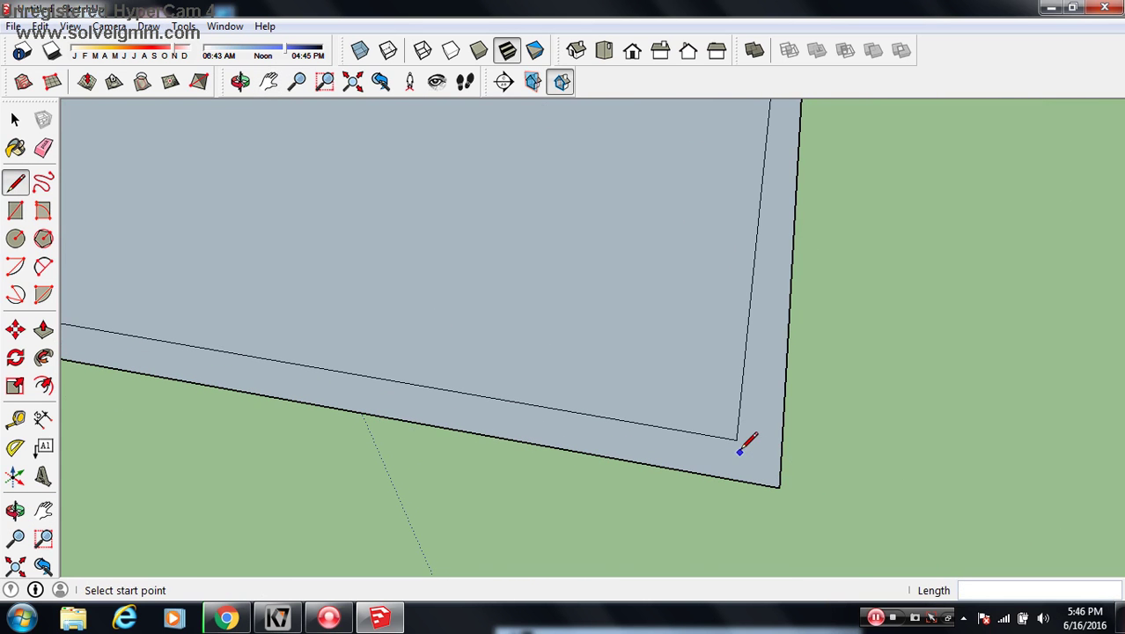
left_click(735, 438)
left_click(744, 466)
scroll(826, 352, "down", 3)
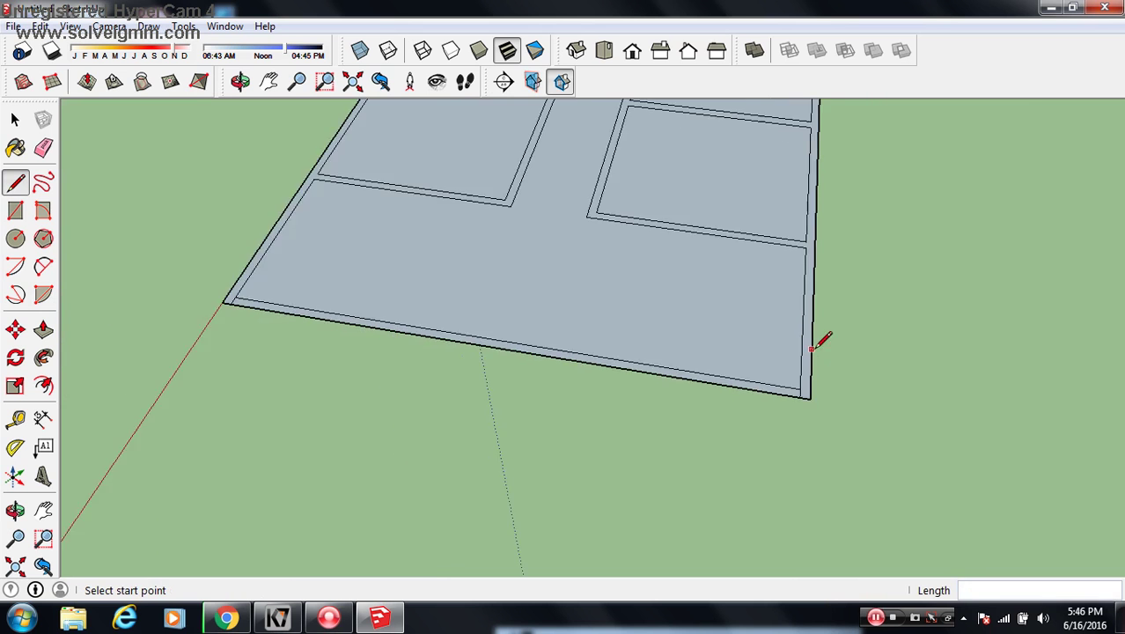
scroll(806, 299, "down", 2)
middle_click_drag(801, 281, 727, 371, "shift")
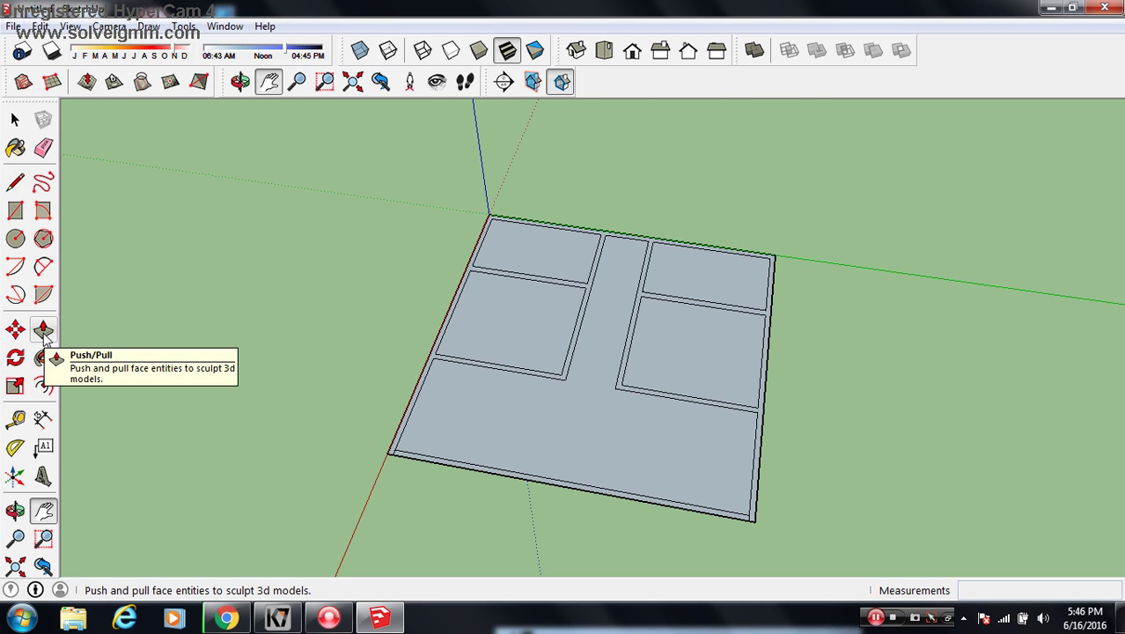
Step: Push/Pull the double-line wall face upward into tall walls around the rooms and corridor
left_click(44, 330)
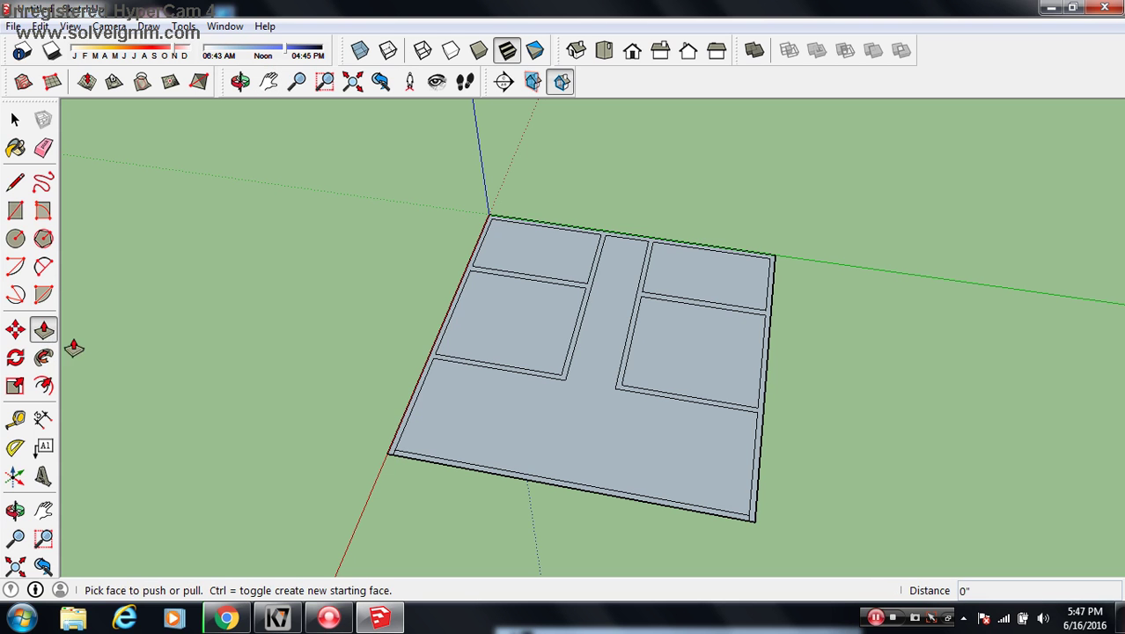
scroll(745, 519, "up", 5)
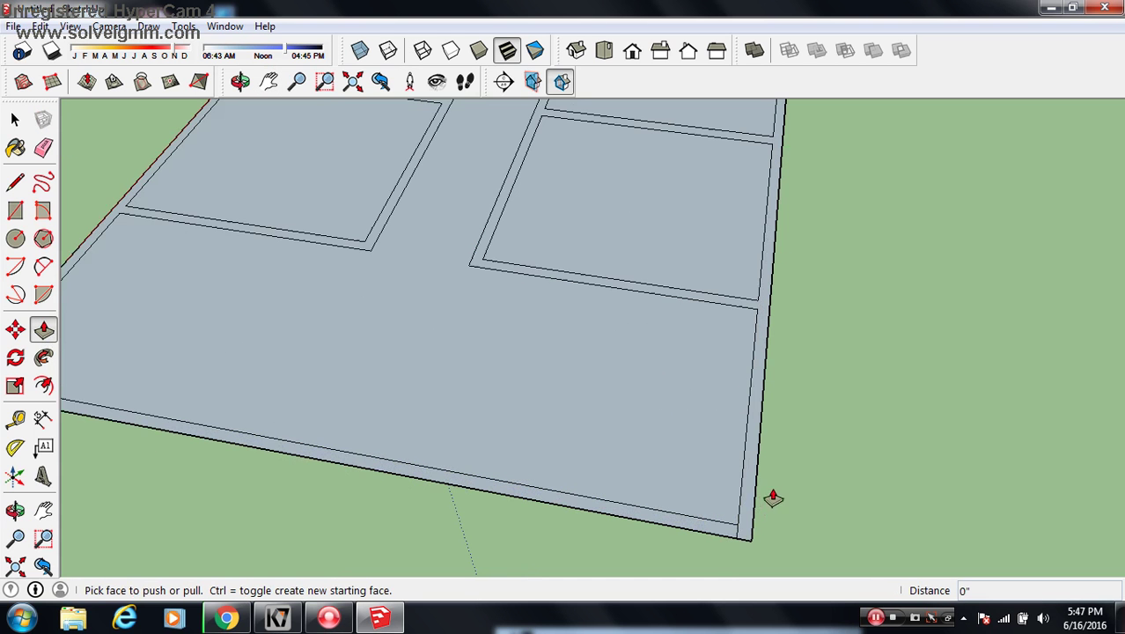
left_click(754, 484)
scroll(748, 477, "down", 2)
scroll(753, 370, "down", 2)
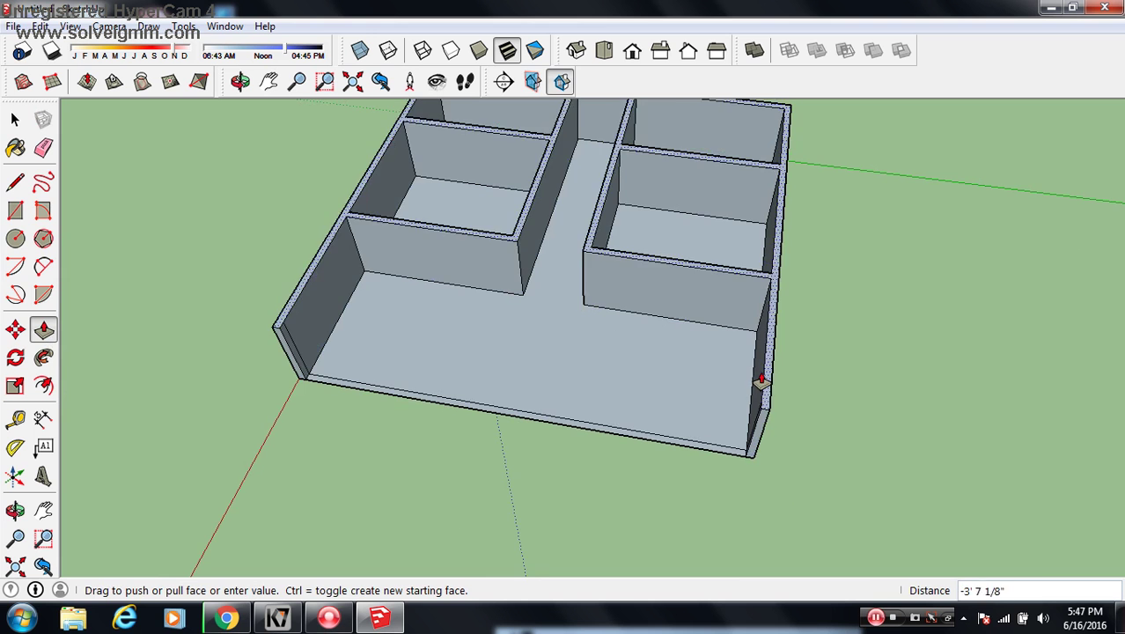
middle_click_drag(778, 351, 781, 266)
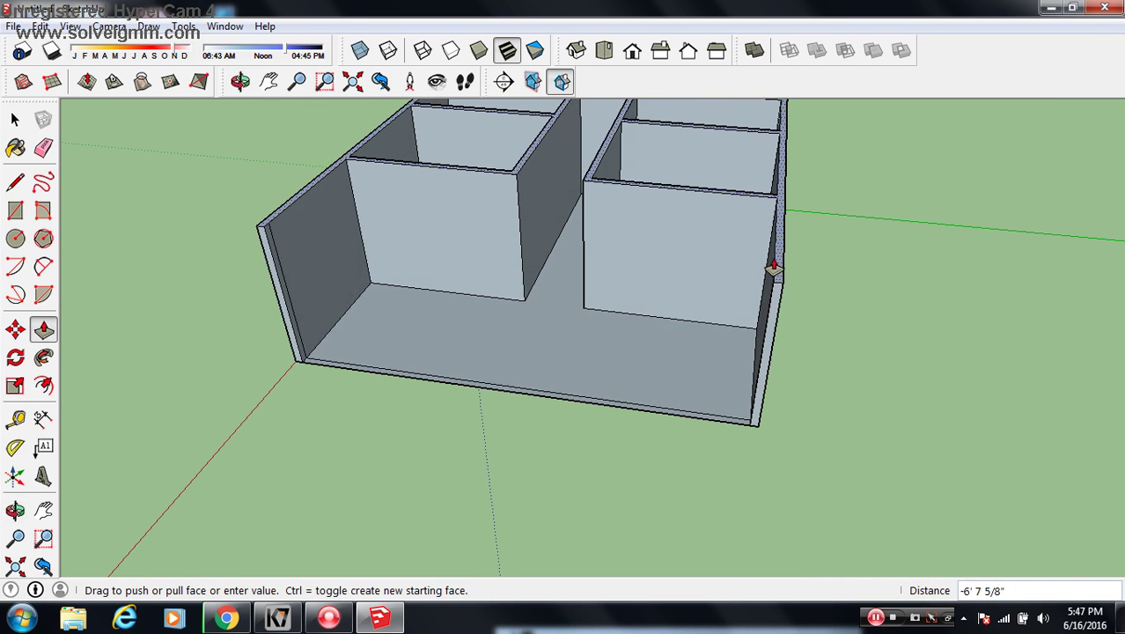
left_click(772, 267)
mouse_move(614, 306)
middle_mouse_down()
mouse_move(618, 282)
mouse_move(589, 325)
mouse_move(658, 394)
mouse_move(638, 421)
mouse_move(585, 419)
middle_mouse_up()
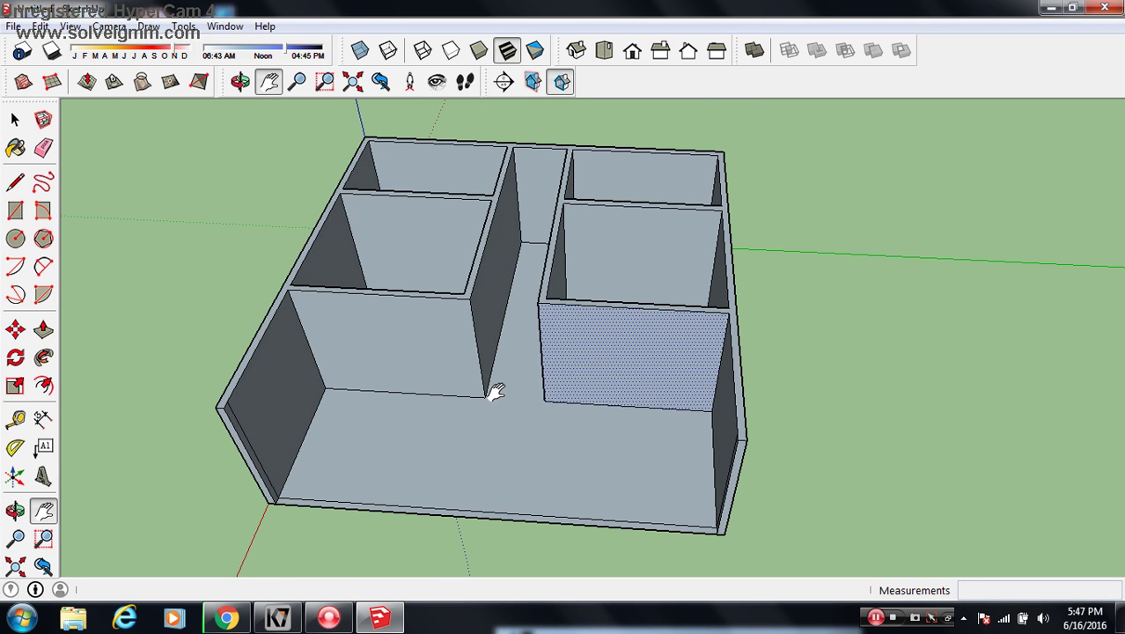
mouse_move(553, 409)
middle_mouse_down()
mouse_move(554, 322)
mouse_move(583, 402)
mouse_move(552, 396)
middle_mouse_up()
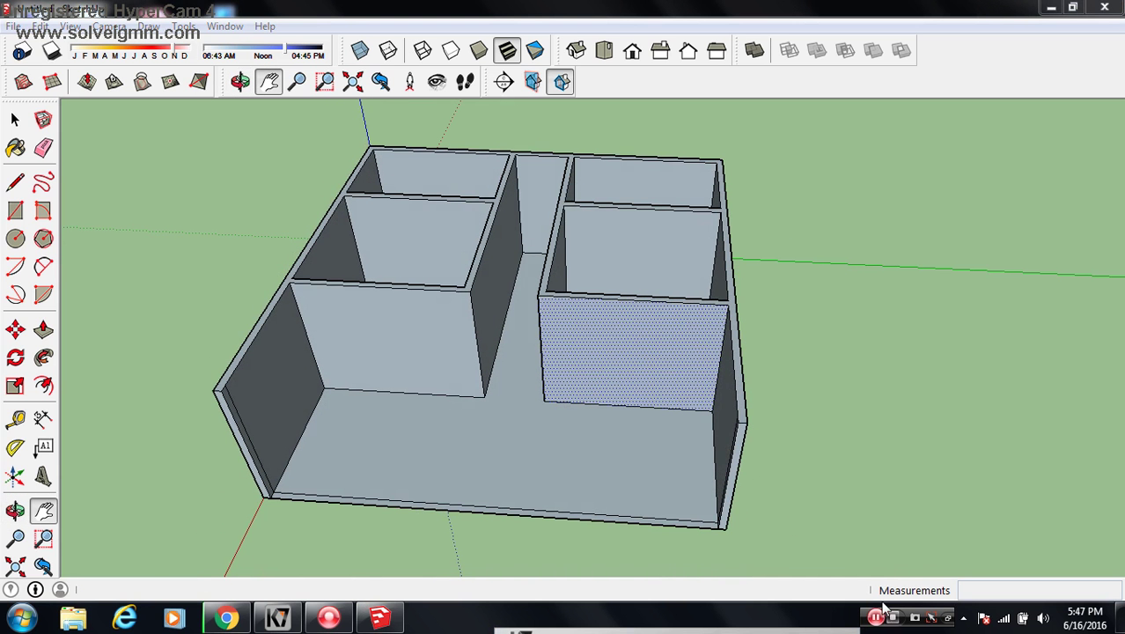